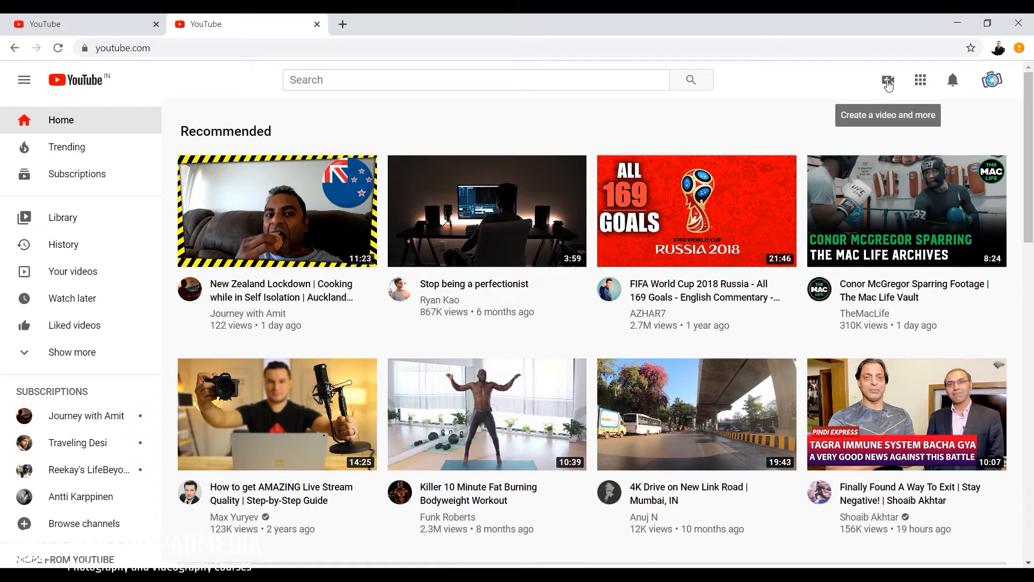
Start a new video upload in YouTube Studio with the Conclusion file from the Upload final folder.
click(888, 83)
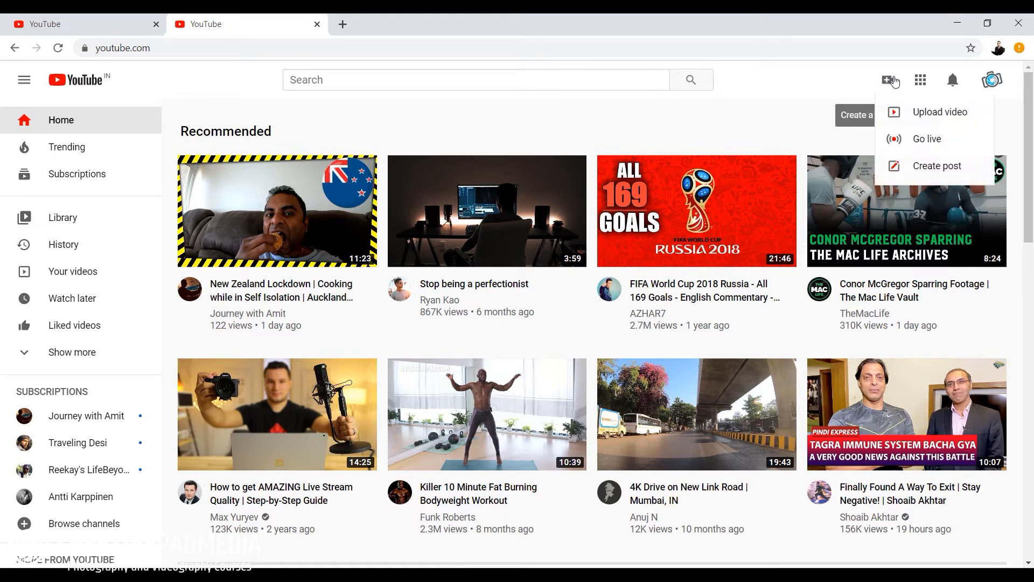
click(930, 116)
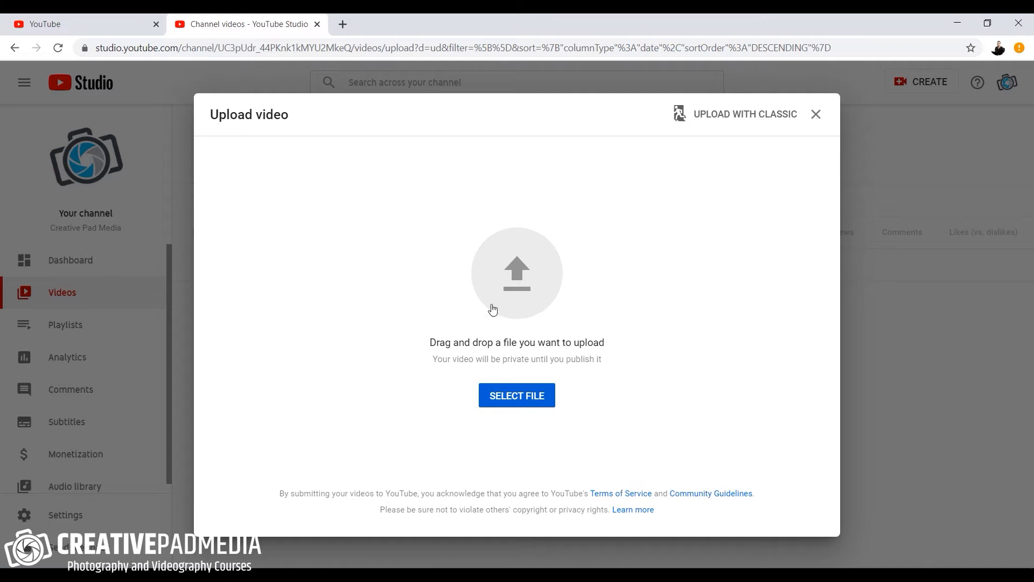
click(519, 402)
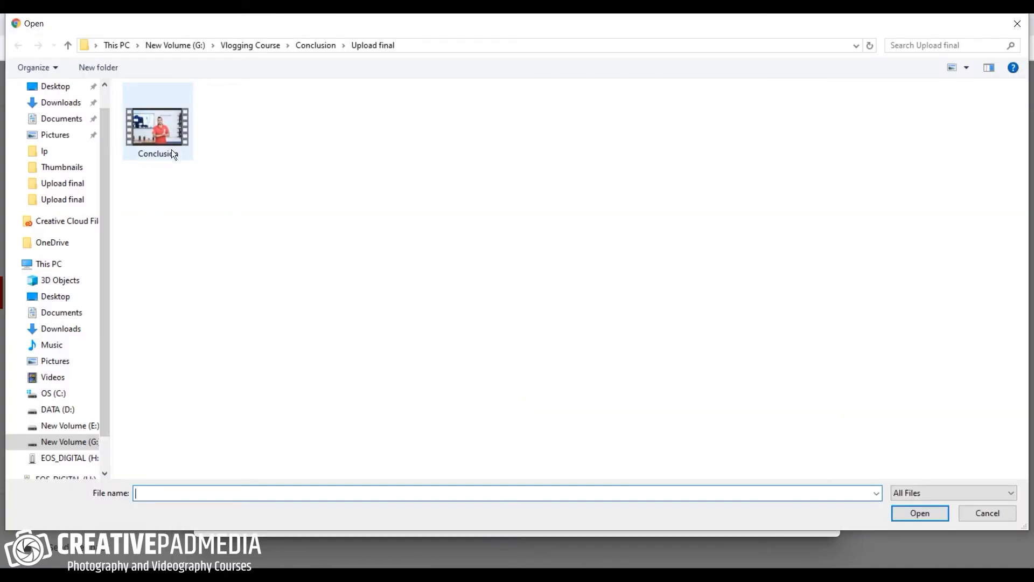
double_click(157, 118)
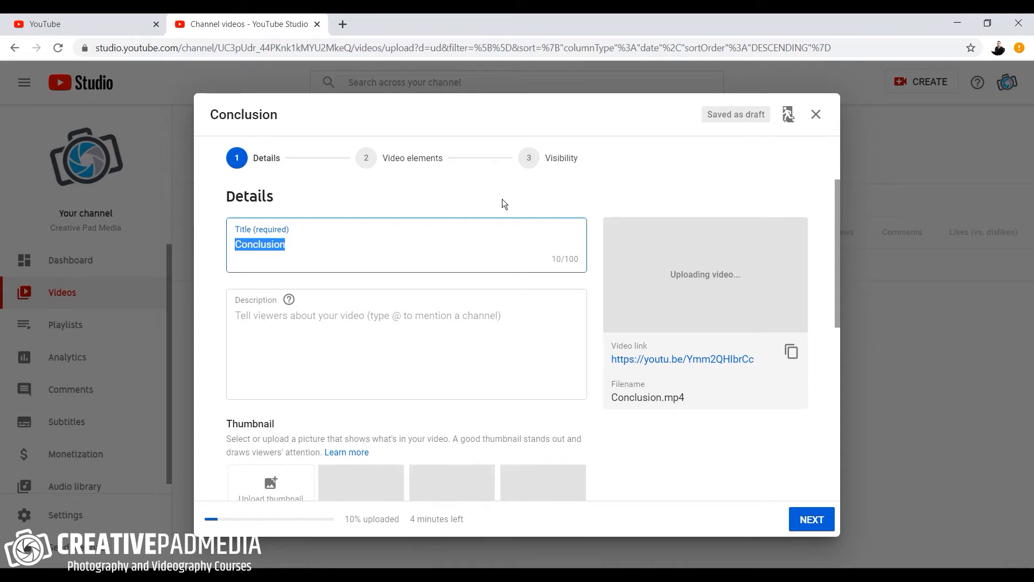
Clear the default title "Conclusion" from the uploaded video's details.
click(65, 24)
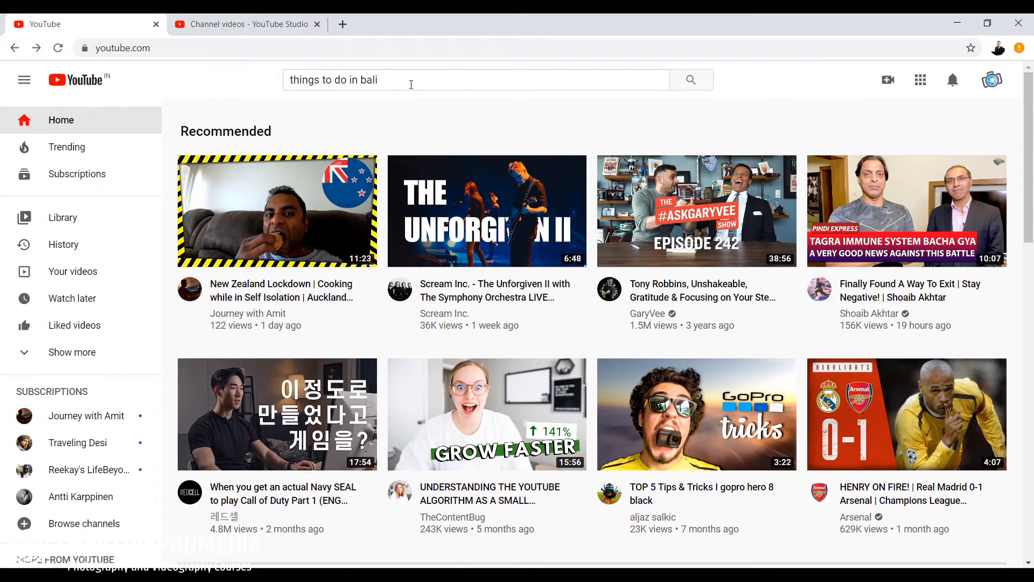
click(265, 22)
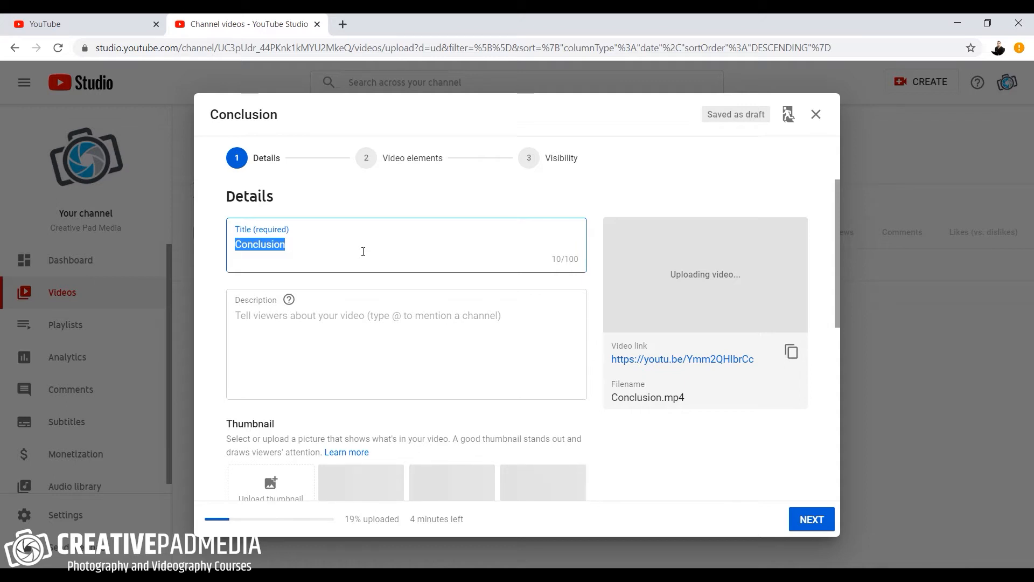
key(BackSpace)
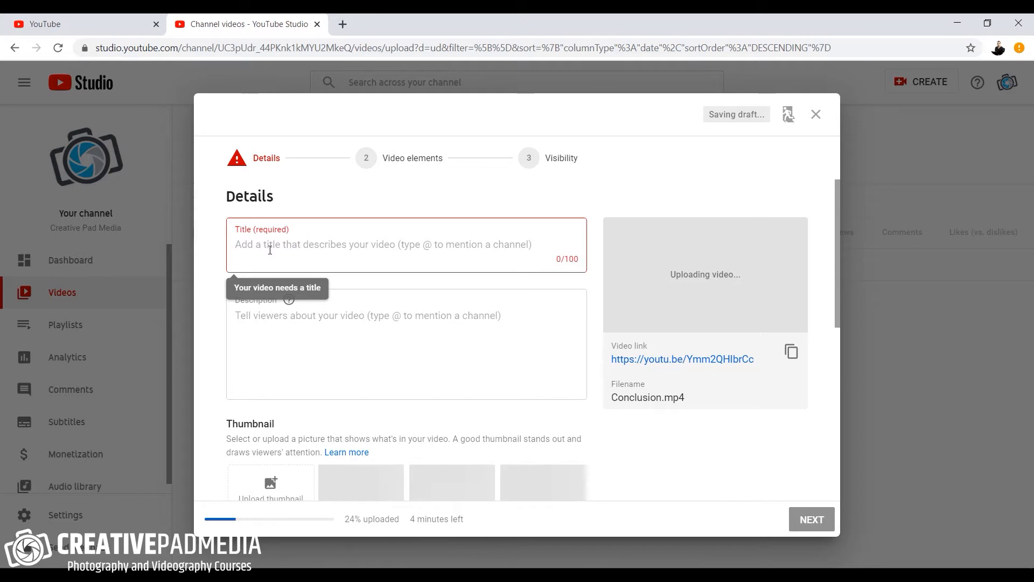
Search YouTube for "things to do in bali" and browse how the listed videos are titled.
click(131, 25)
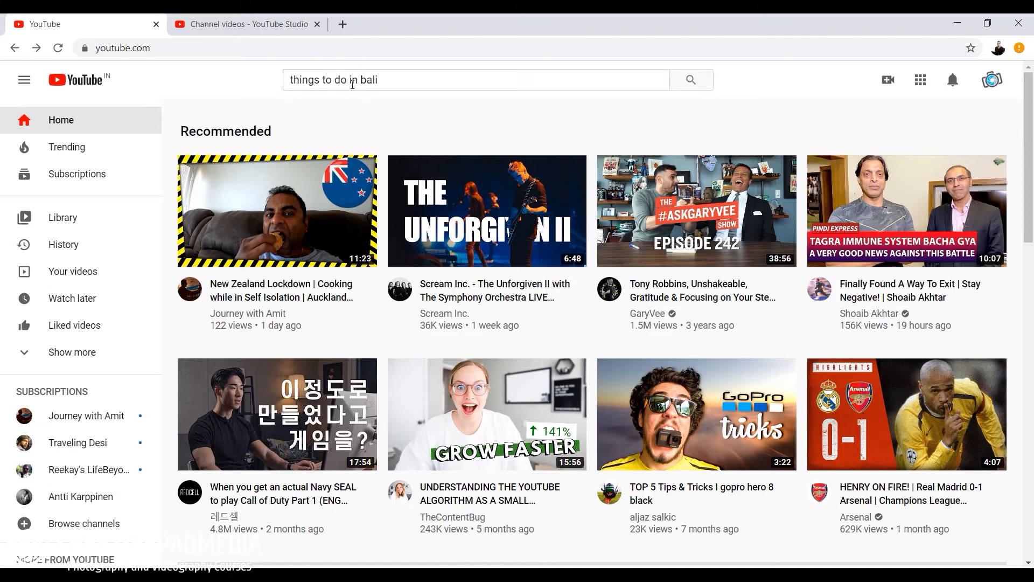
click(699, 90)
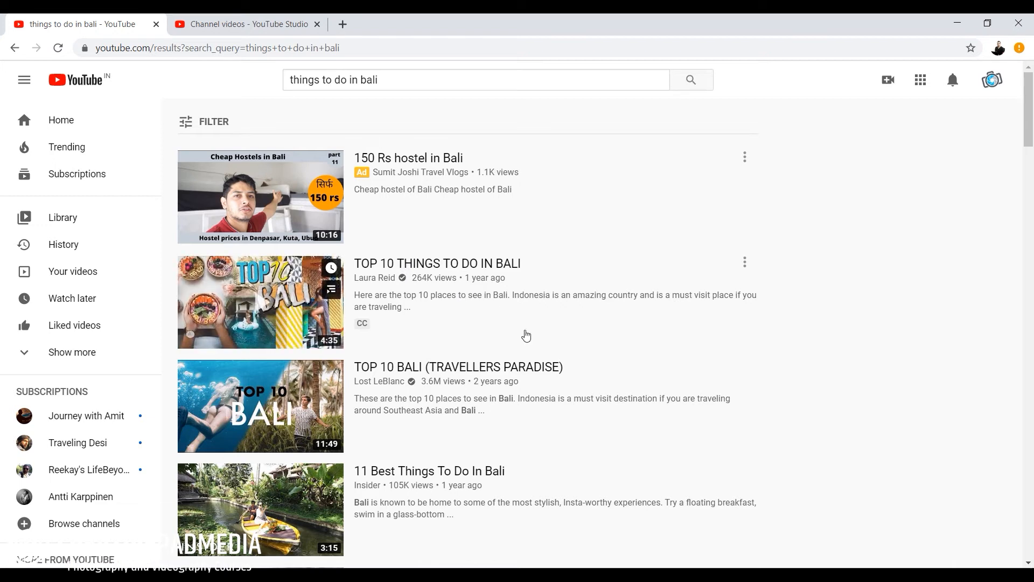
scroll(526, 336, down, 2)
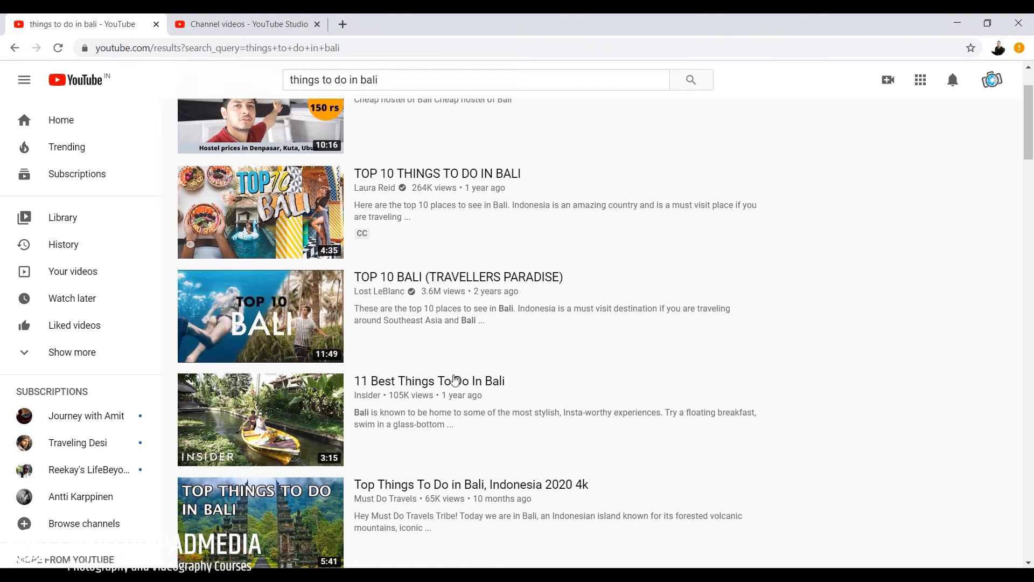
scroll(472, 389, down, 2)
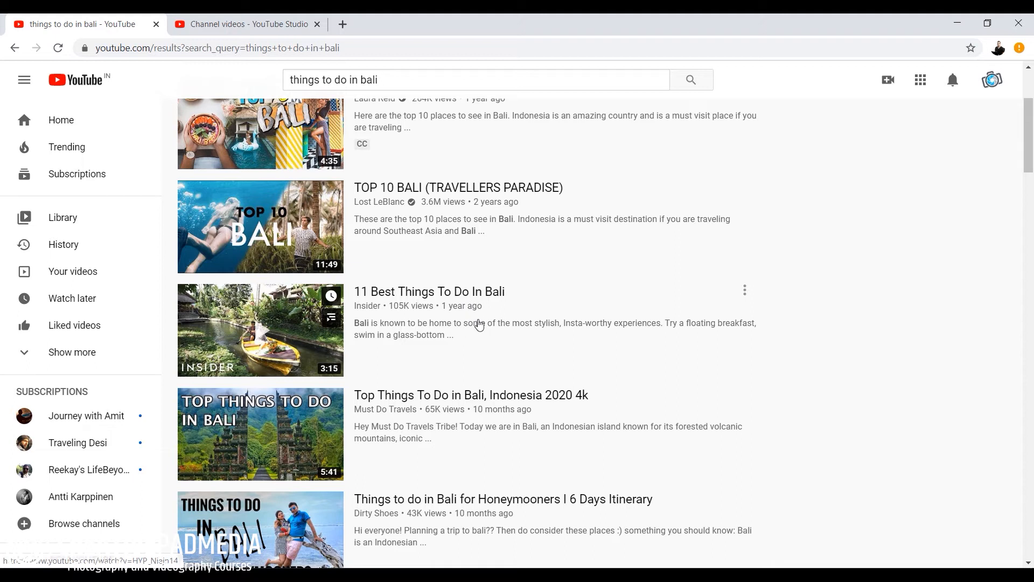
Enter "Top 5 Things to do in Bali" as the title of the uploaded video.
click(262, 25)
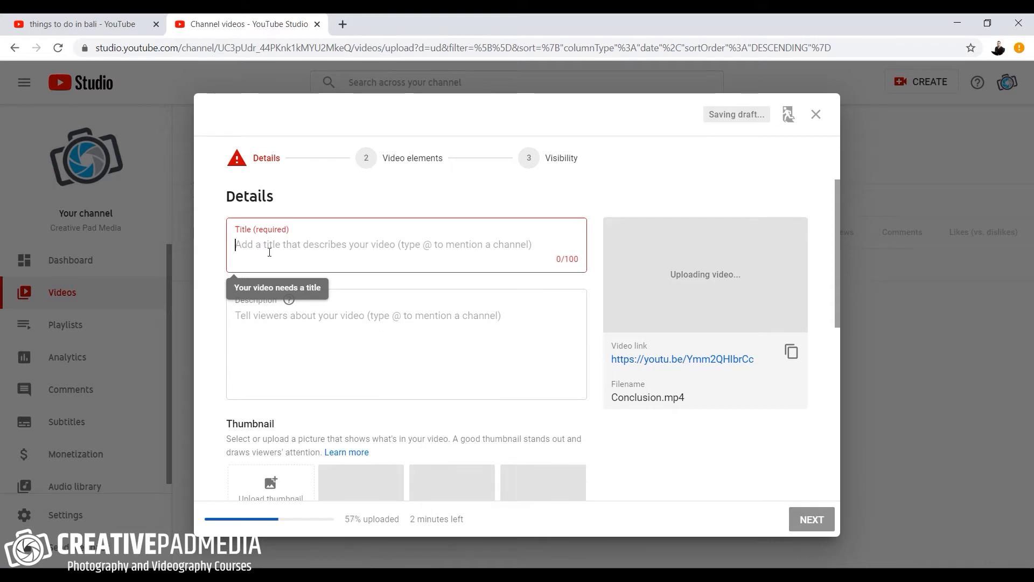
text(Top 5 things t)
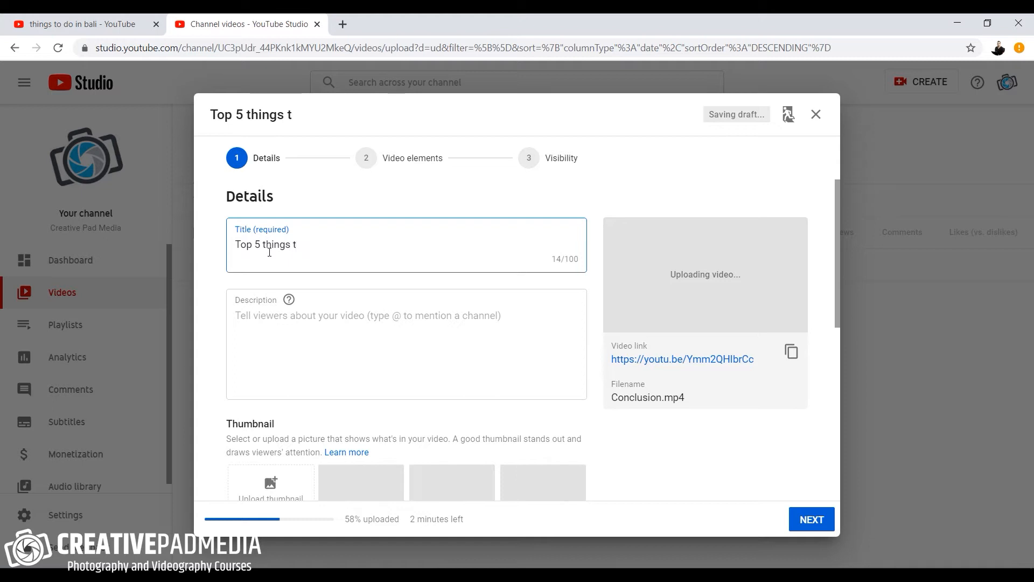
text(o)
key(BackSpace)
key(BackSpace)
key(BackSpace)
key(BackSpace)
key(BackSpace)
key(BackSpace)
key(BackSpace)
key(BackSpace)
key(BackSpace)
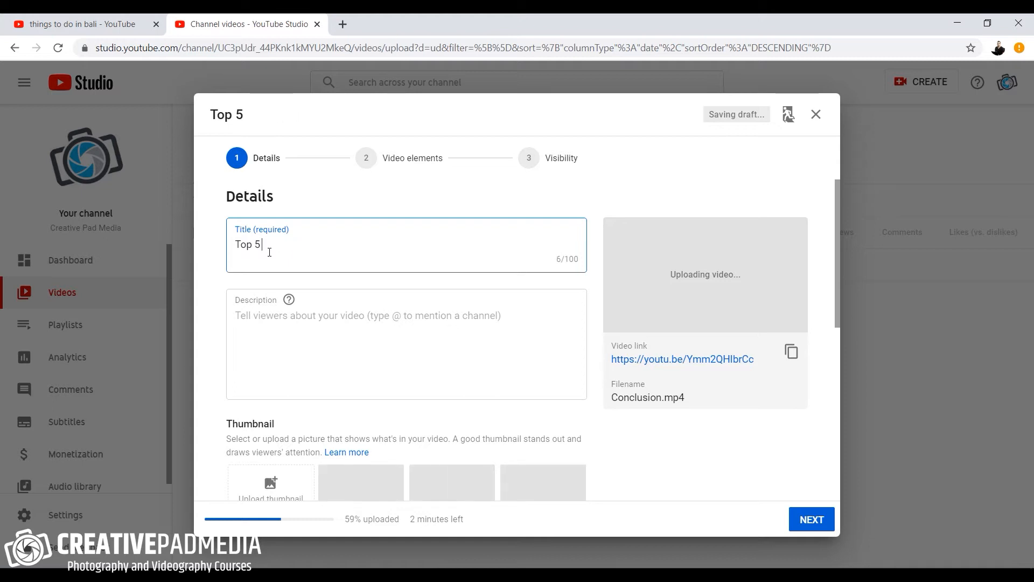
text(Things)
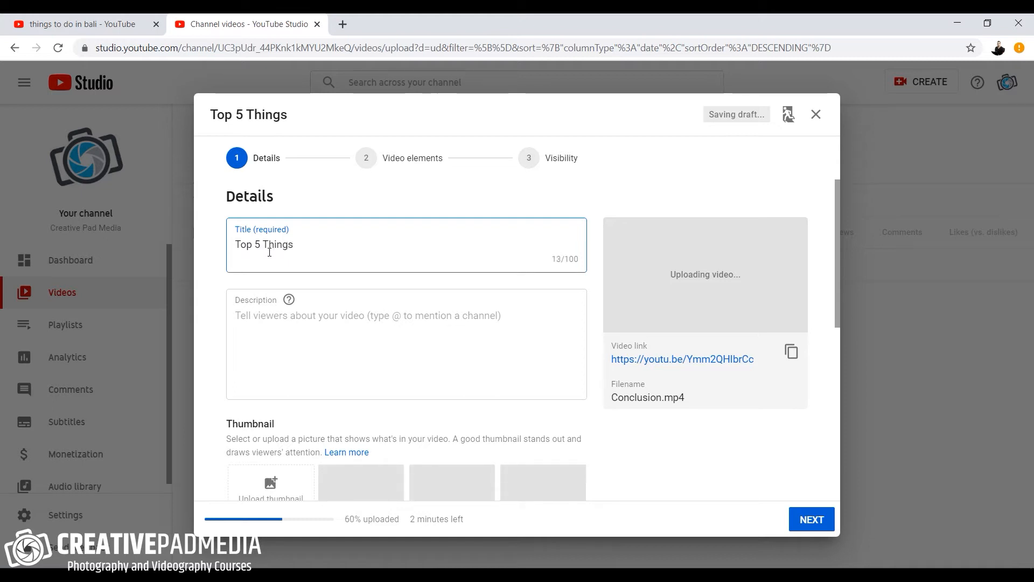
text( to do in Bali)
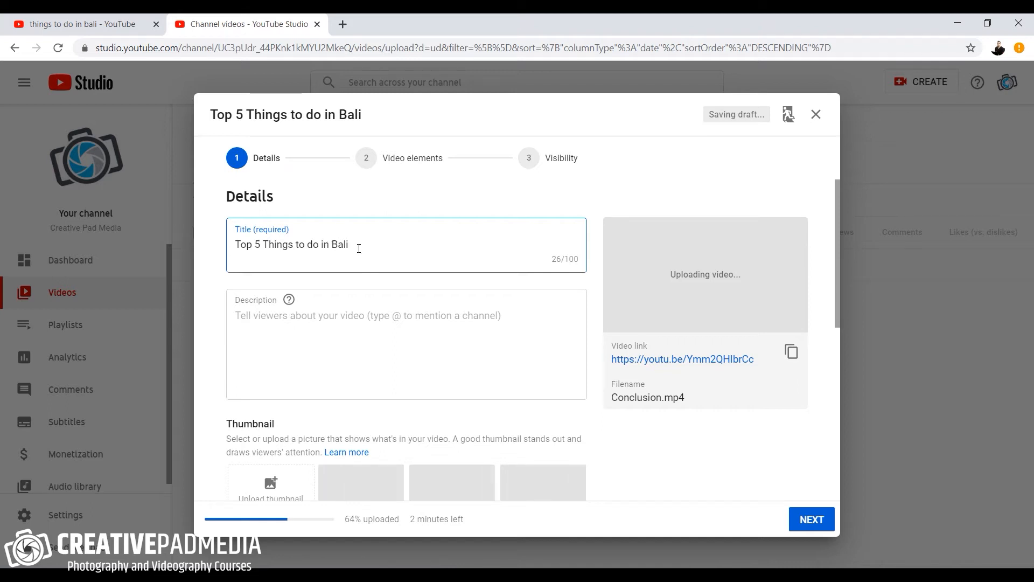
Compare the phrase "Things to do in Bali" in the video title with the search query and the top results' titles.
drag(264, 244, 351, 247)
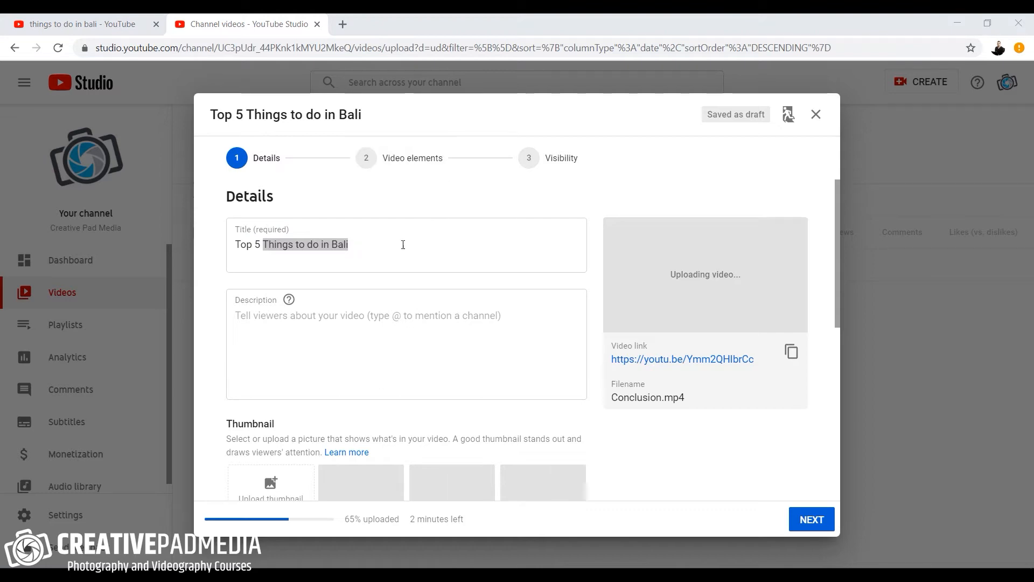
click(86, 30)
scroll(397, 98, up, 3)
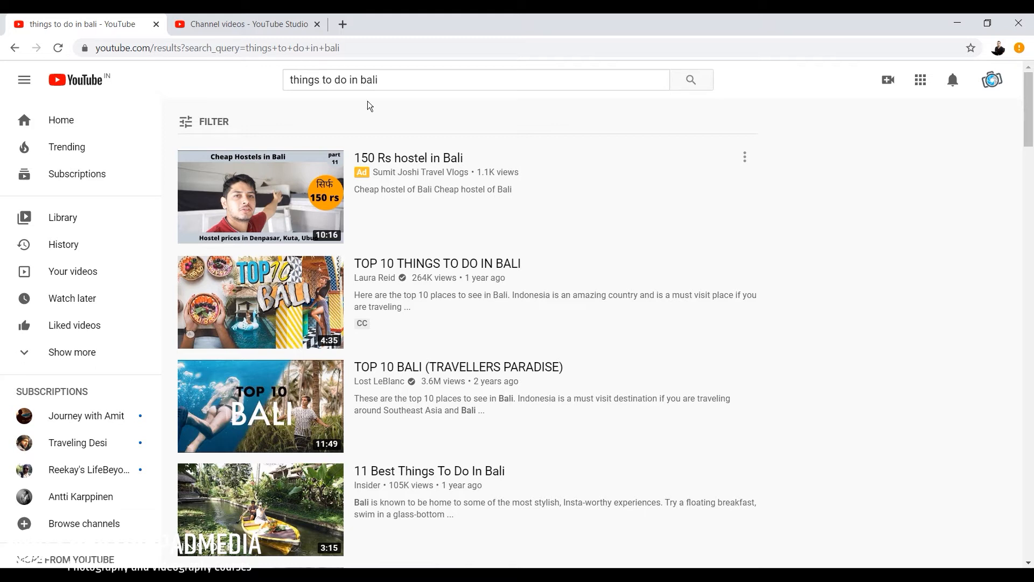
mouse_move(442, 298)
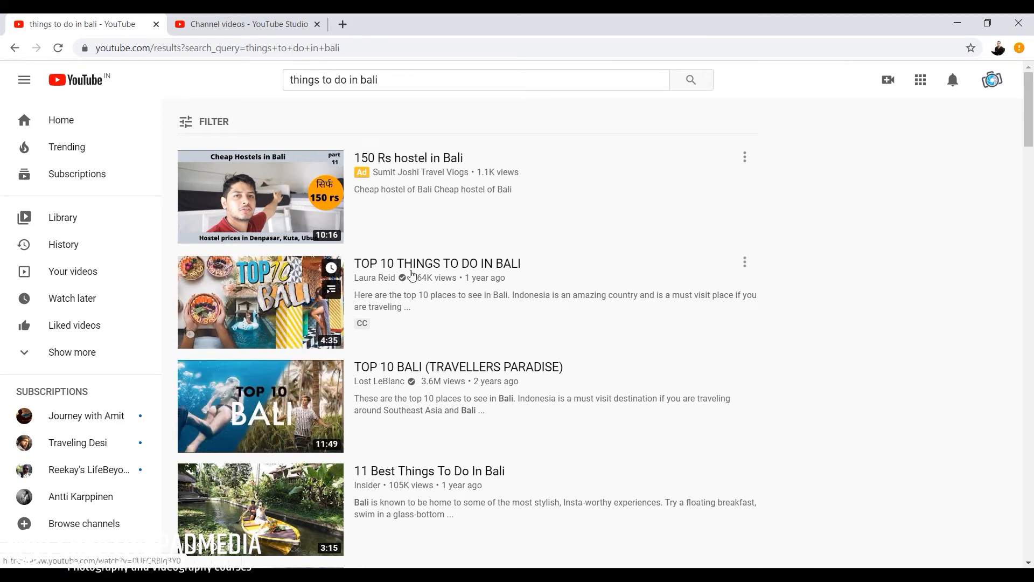
click(248, 30)
drag(263, 245, 355, 247)
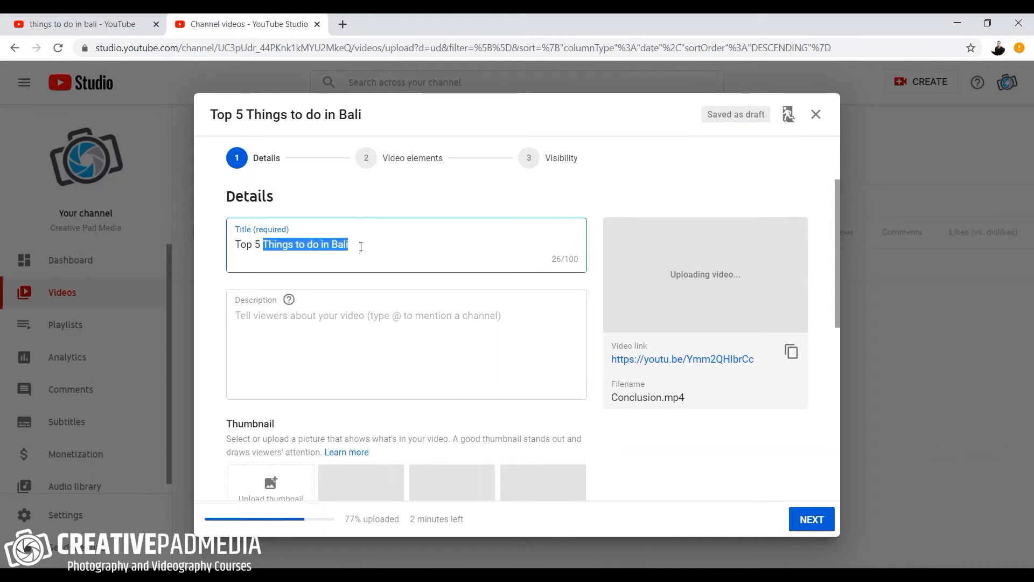
click(361, 247)
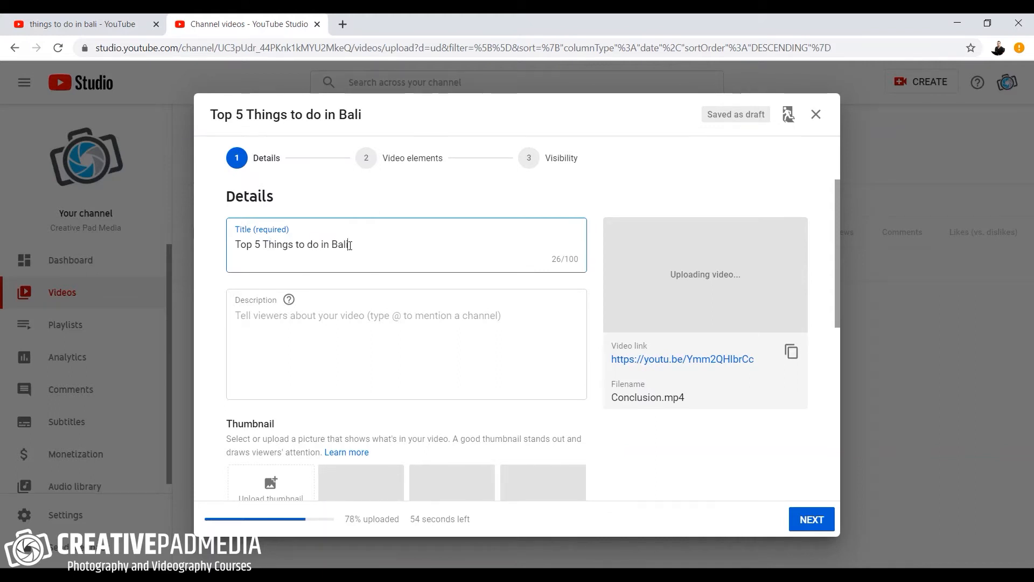
Replace the video title with "my amazing experience in bali".
drag(356, 246, 232, 246)
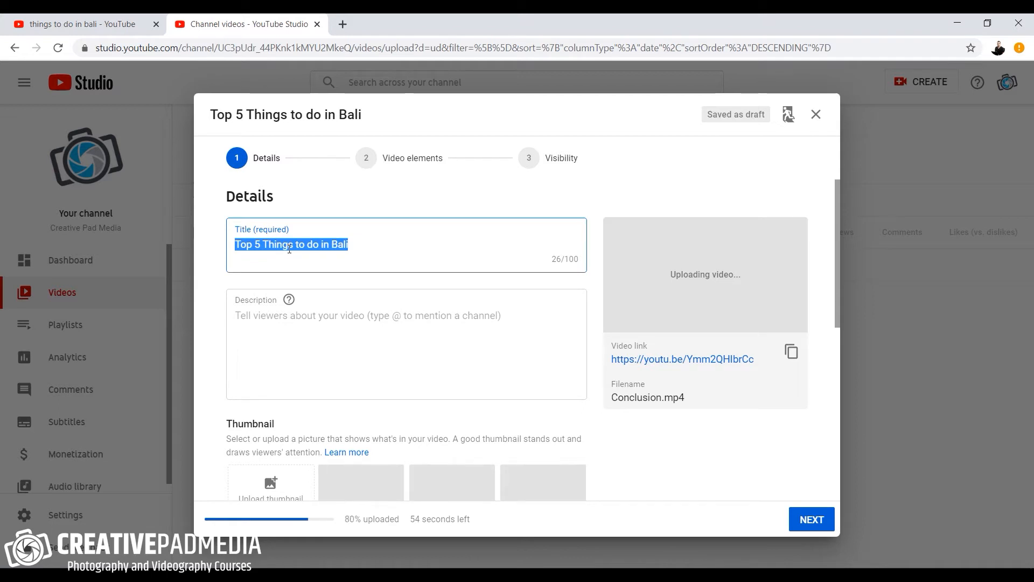
text(my amazing ex)
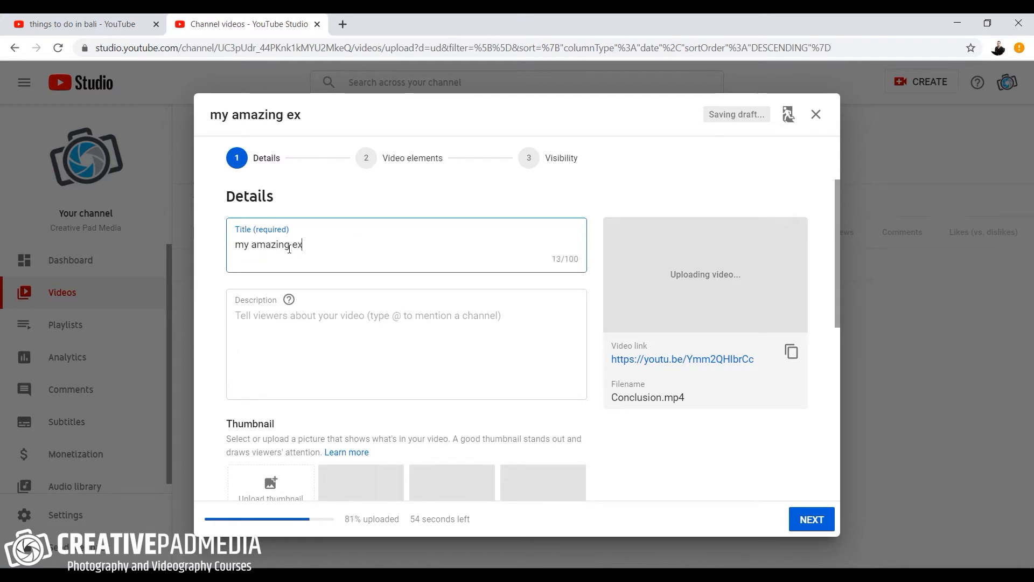
text(perience in bali)
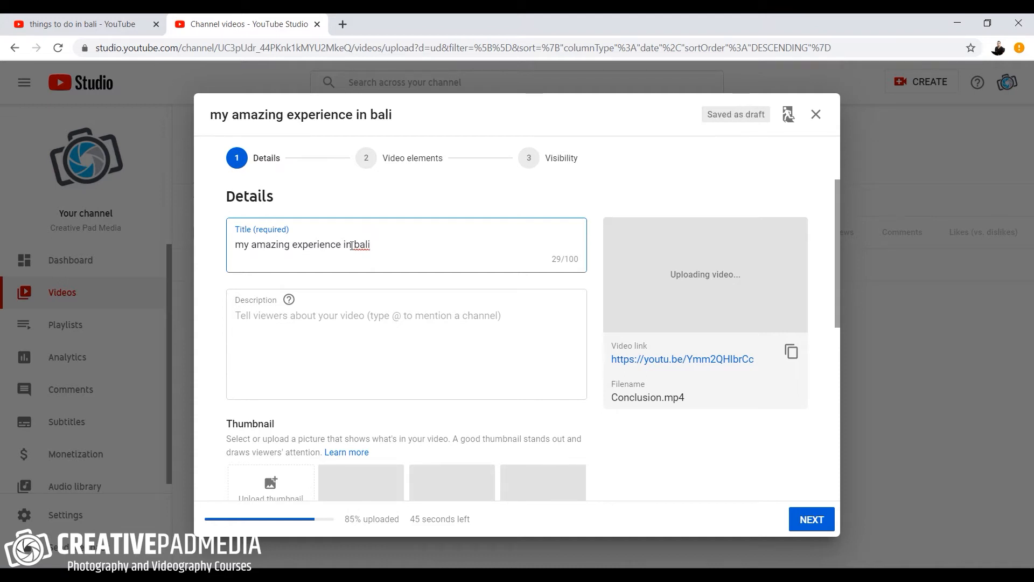
Compare the title "my amazing experience in bali" with the titles in the "things to do in bali" search results.
click(105, 25)
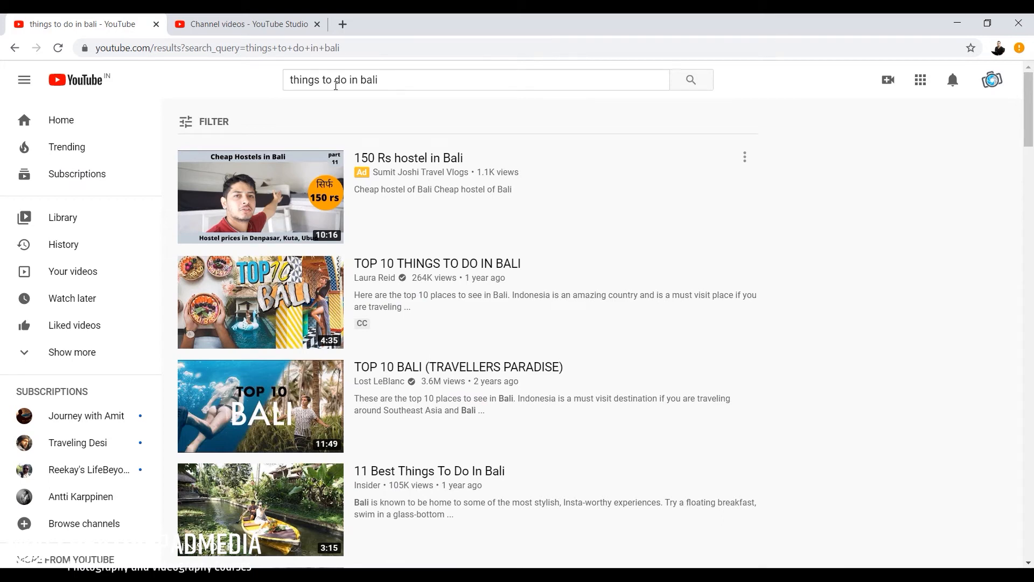
click(251, 24)
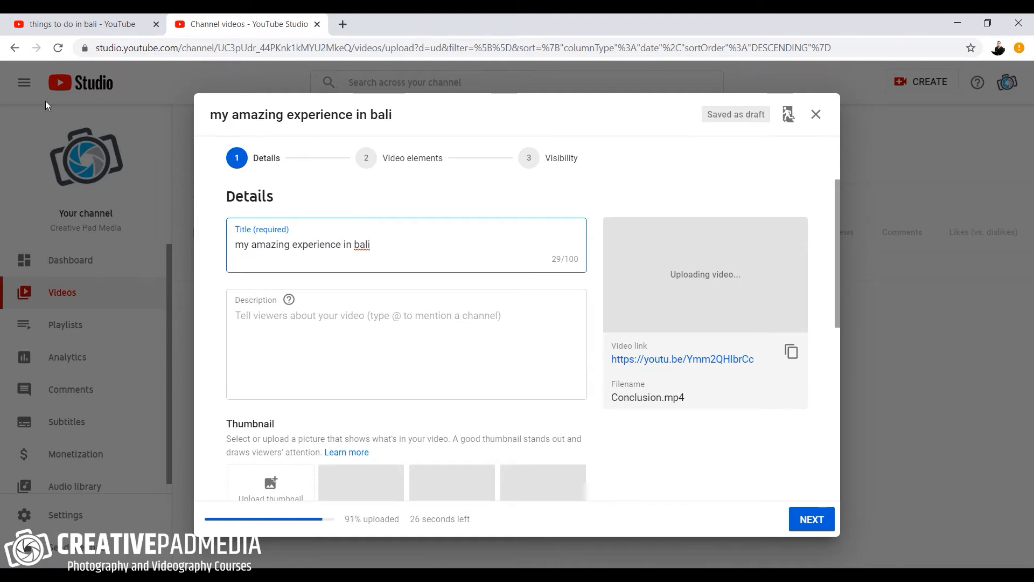
click(50, 26)
scroll(491, 283, down, 12)
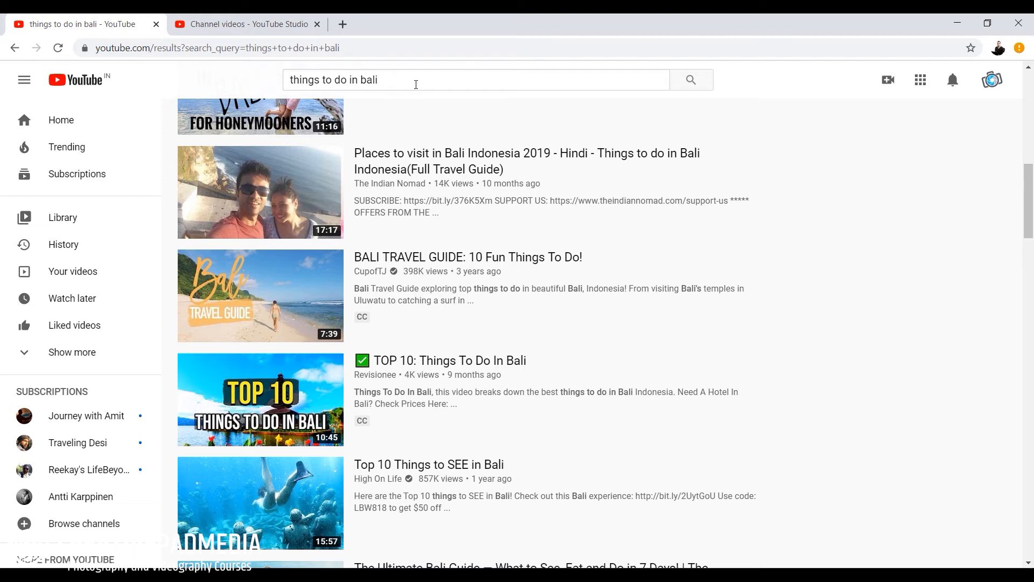
scroll(509, 241, down, 3)
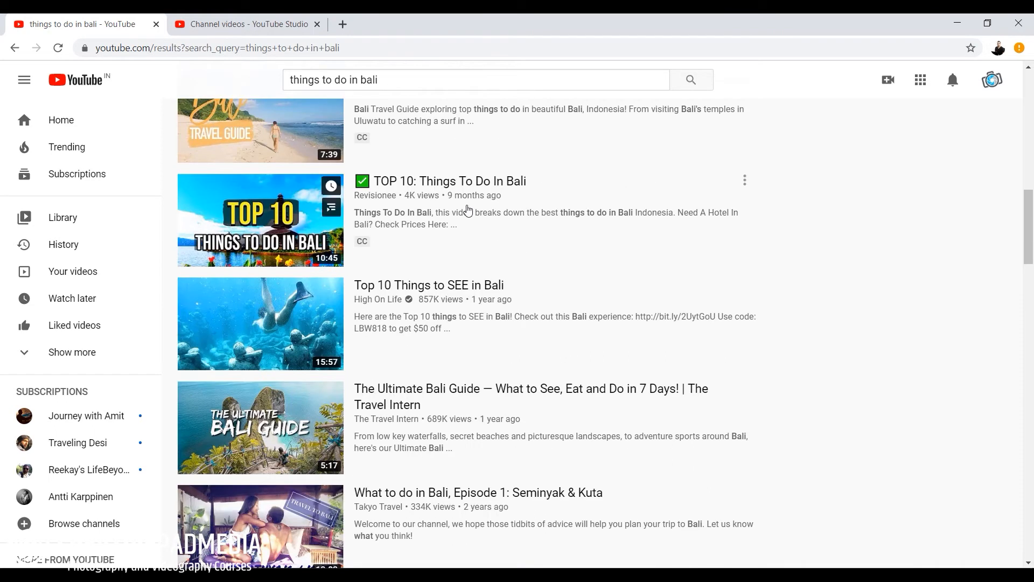
scroll(474, 248, up, 7)
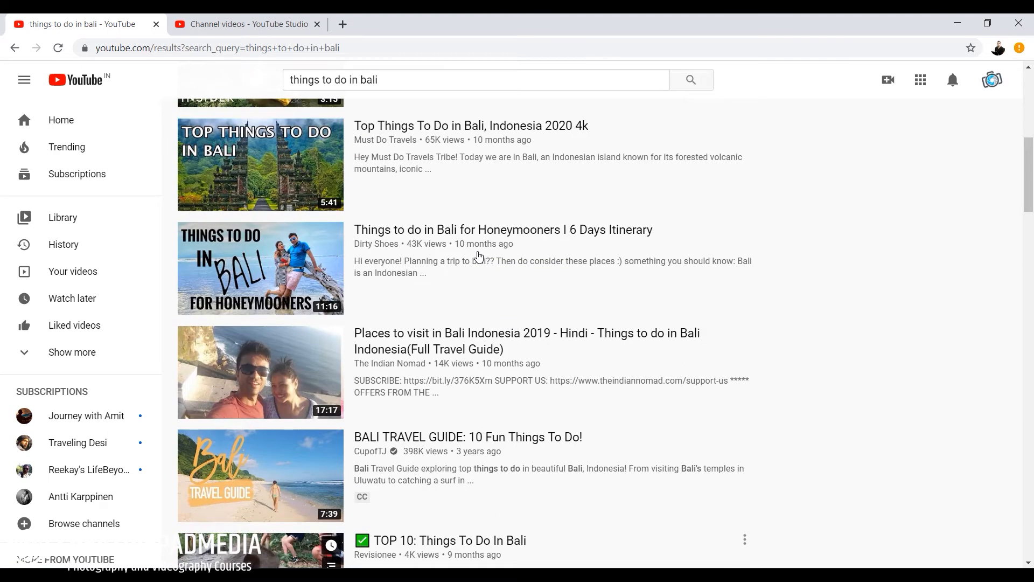
scroll(475, 253, up, 3)
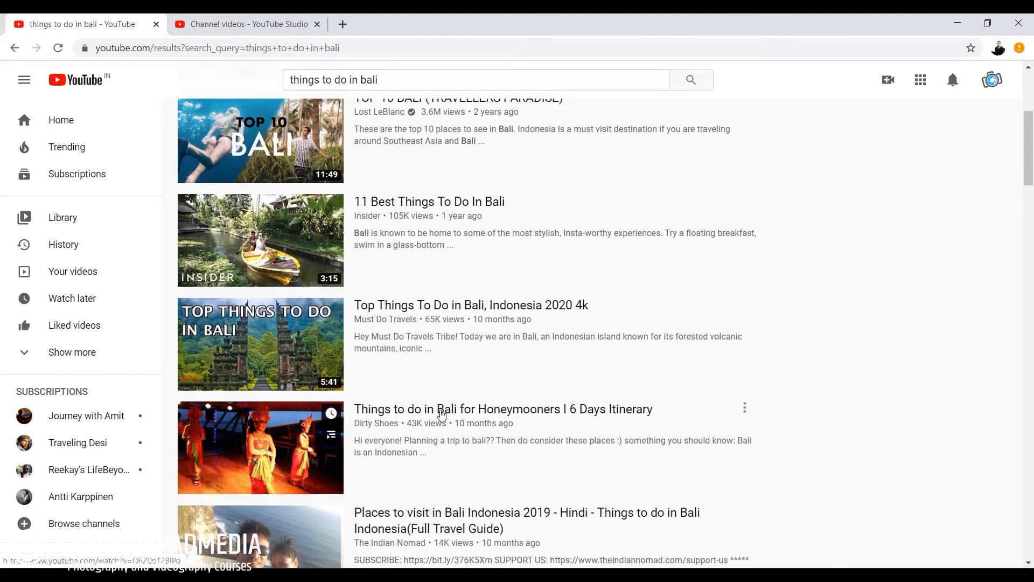
key(ctrl+Tab)
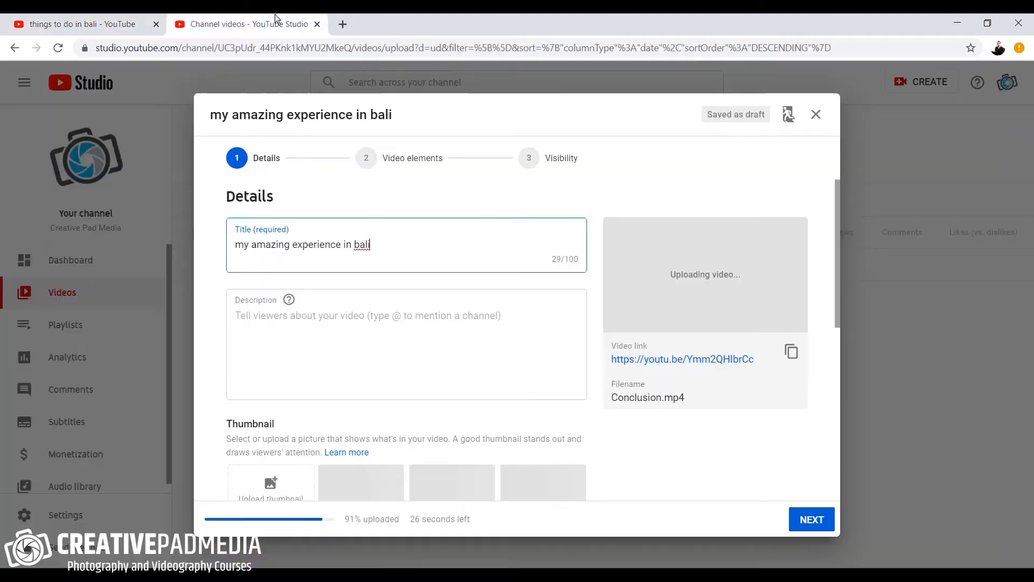
drag(374, 248, 251, 247)
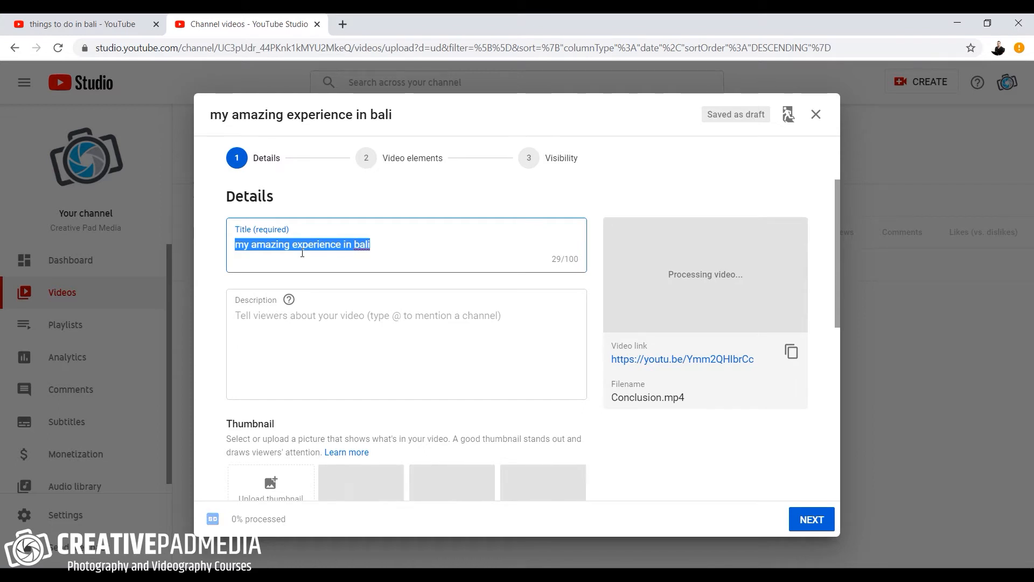
click(95, 21)
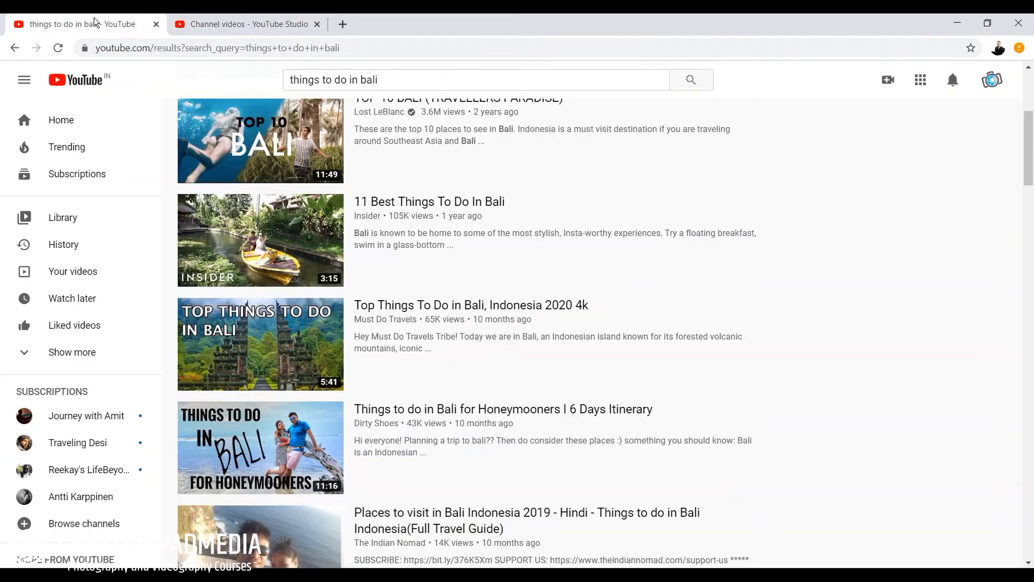
scroll(485, 334, up, 5)
scroll(457, 295, down, 2)
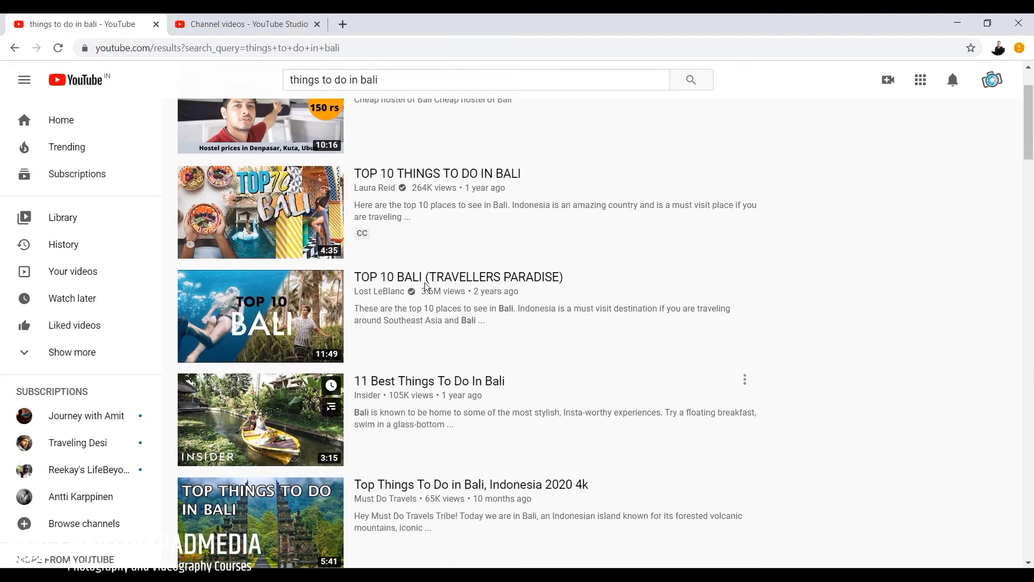
mouse_move(428, 301)
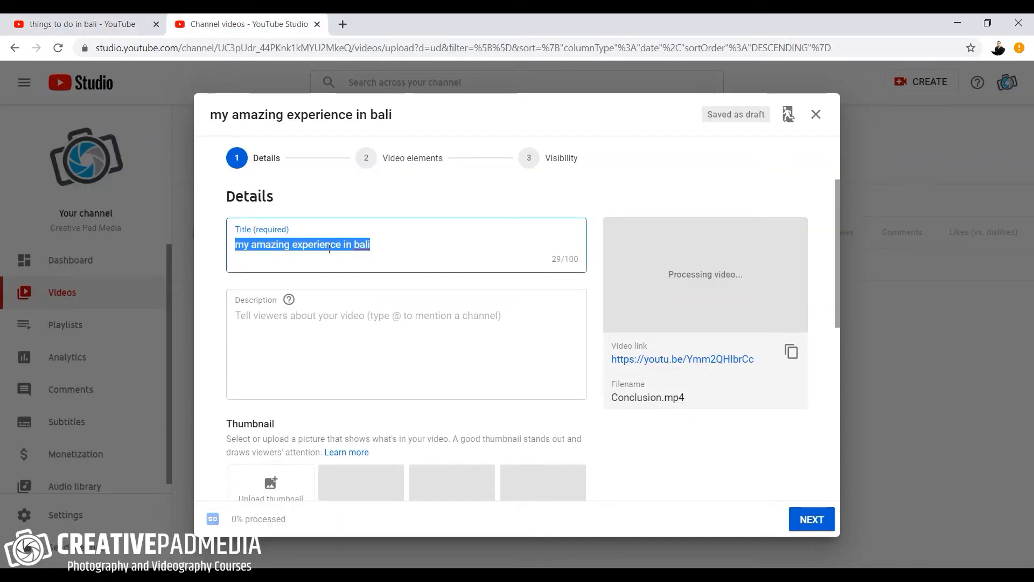
Replace the video title with "Things do in Bali".
click(388, 250)
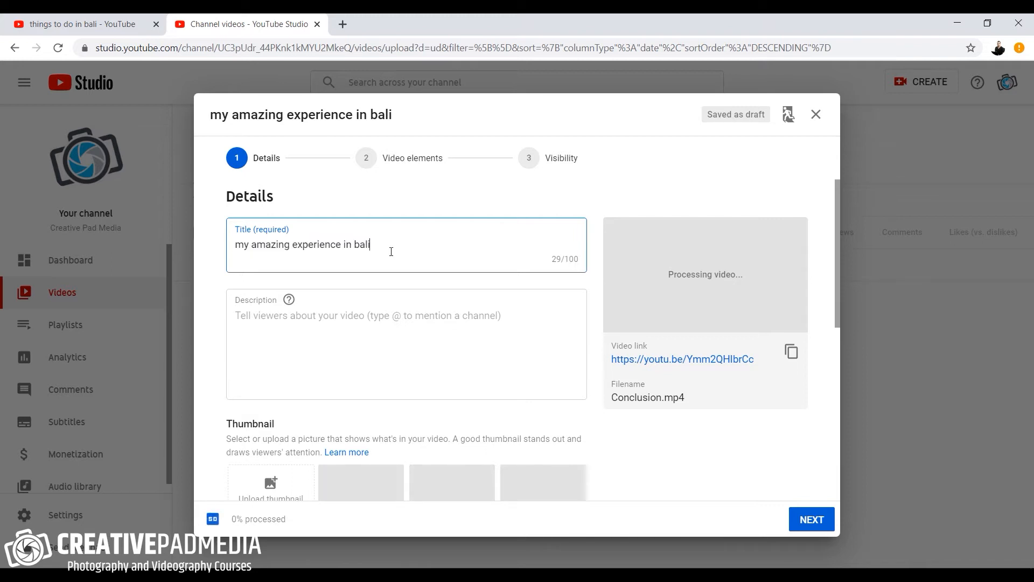
drag(387, 250, 134, 253)
text(Thin)
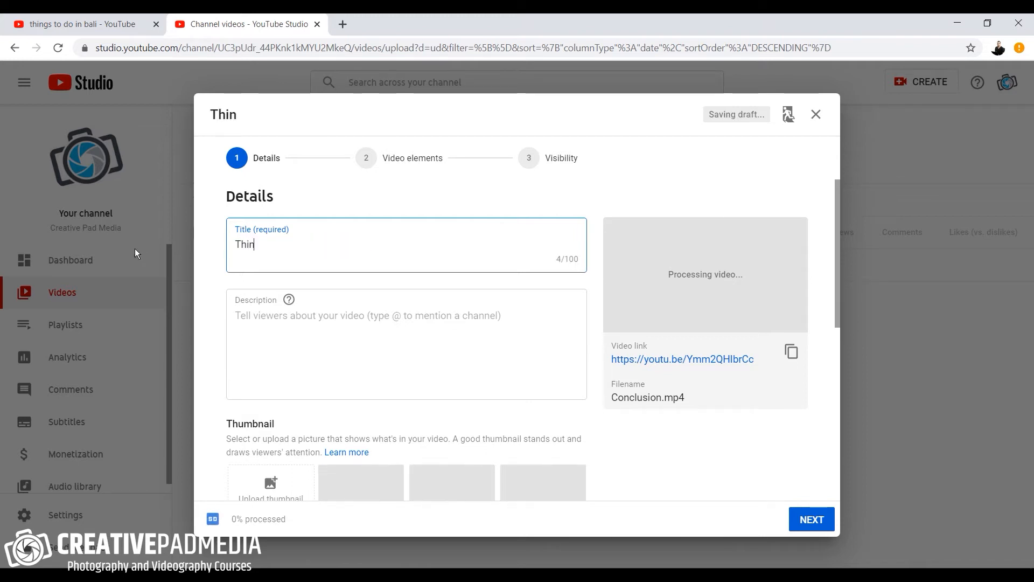
text(gs do in)
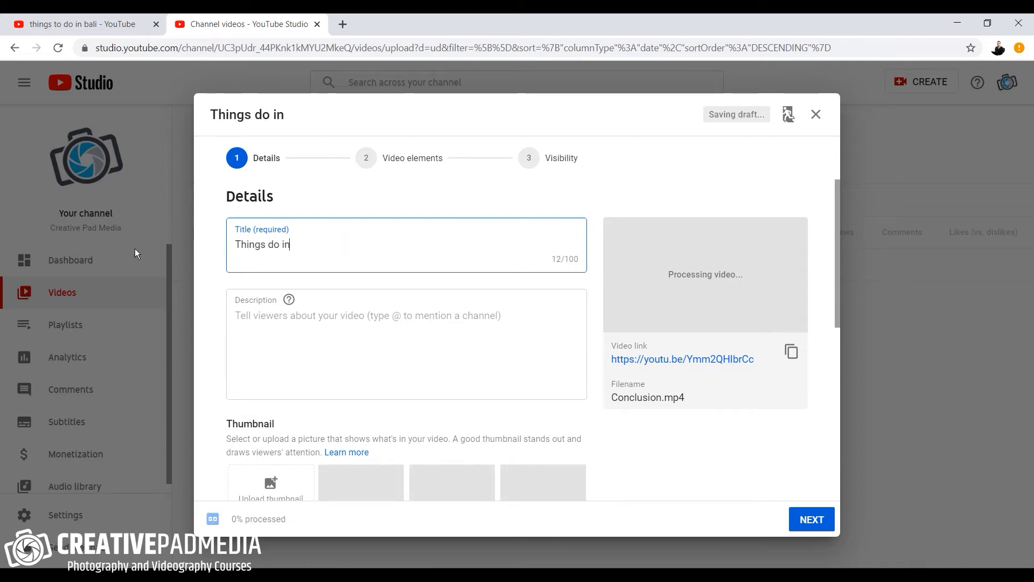
text( Bali)
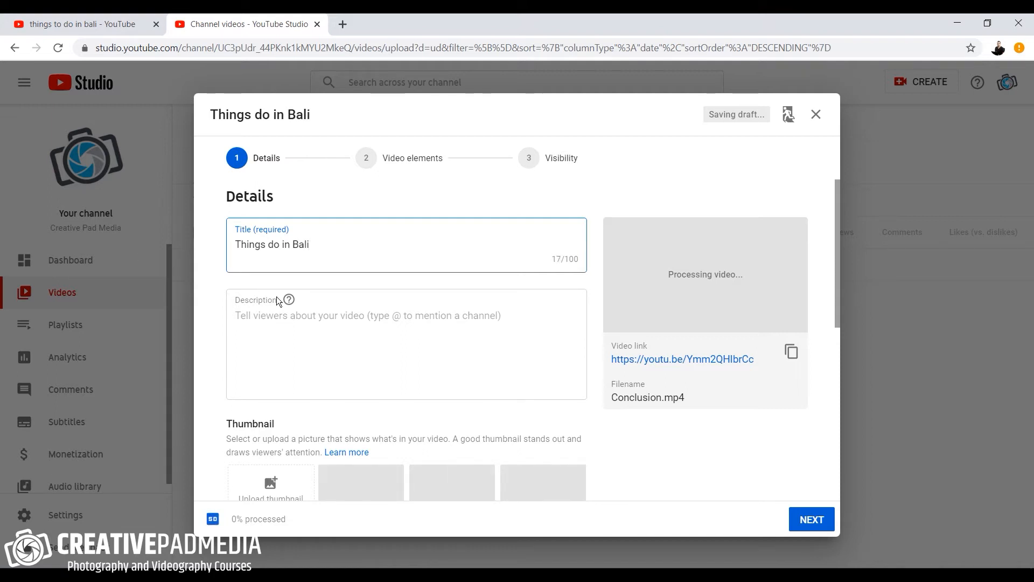
click(260, 316)
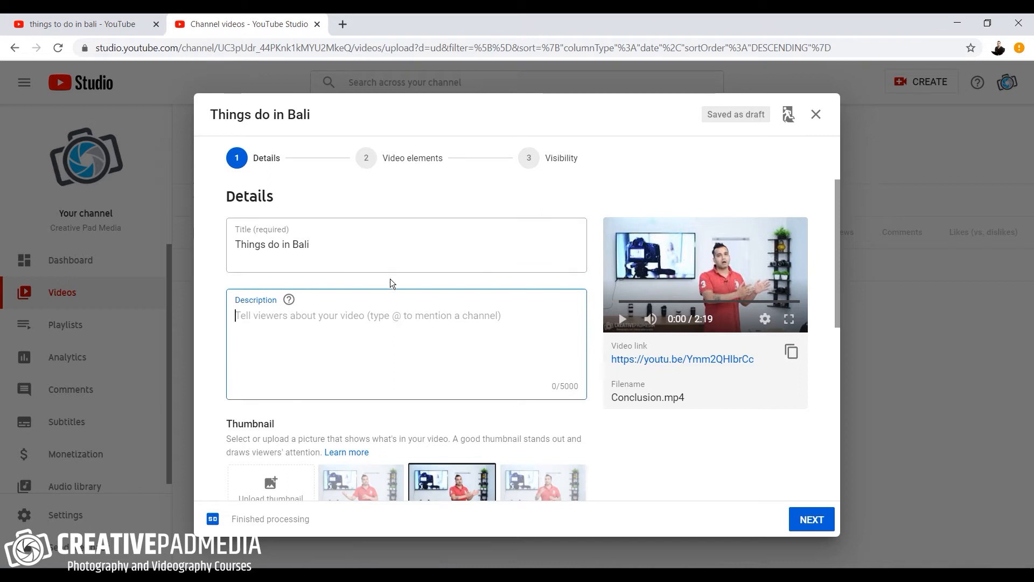
Examine the thumbnails of the "things to do in bali" search results and compare them with the uploaded video's thumbnail options.
scroll(426, 348, down, 3)
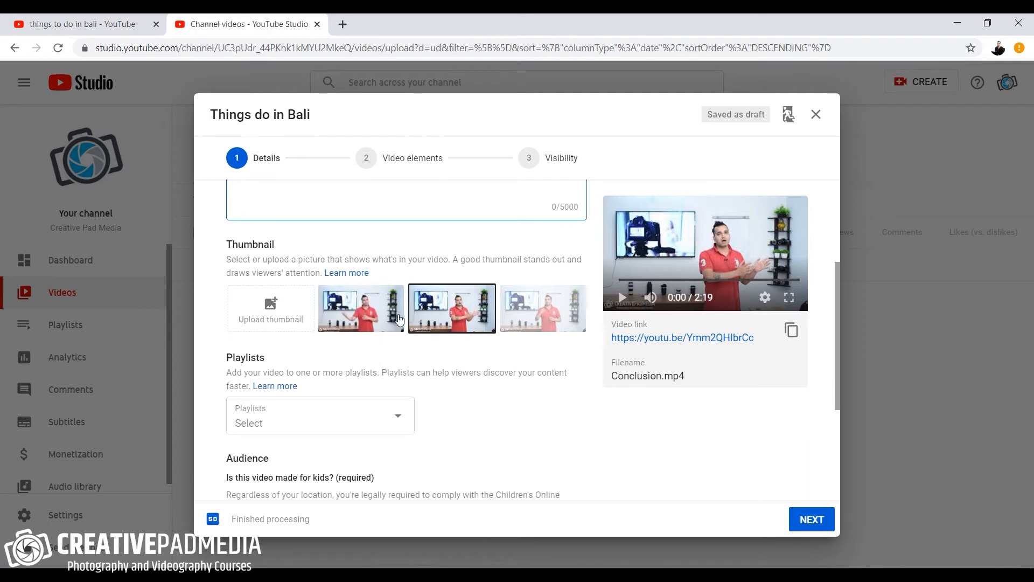
click(70, 24)
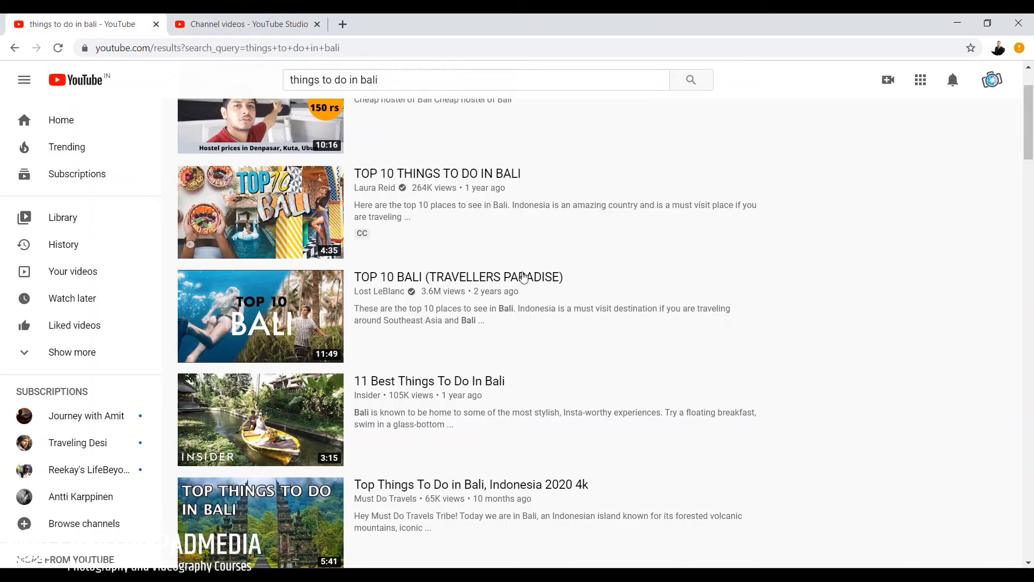
scroll(651, 334, down, 3)
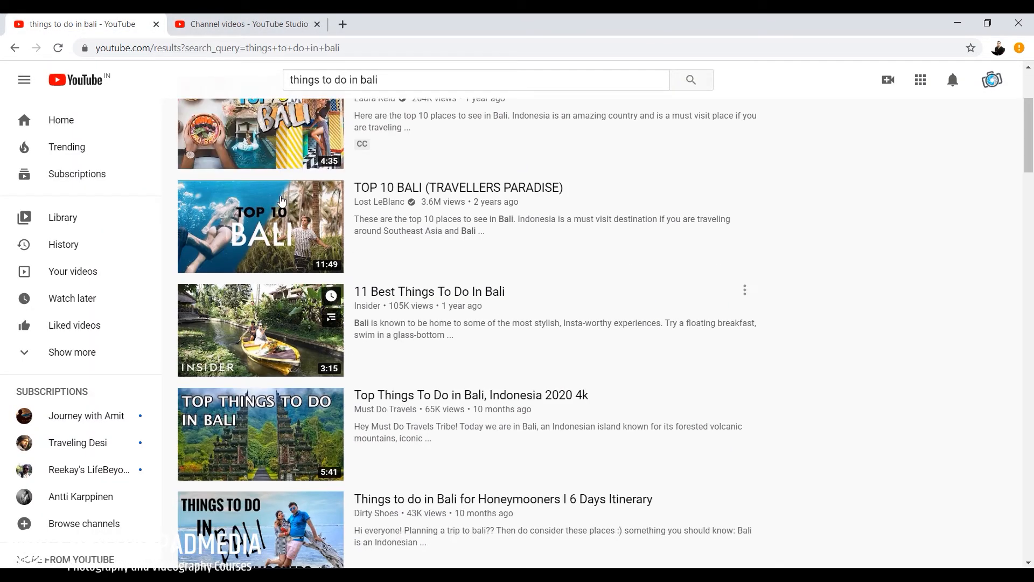
scroll(754, 378, down, 2)
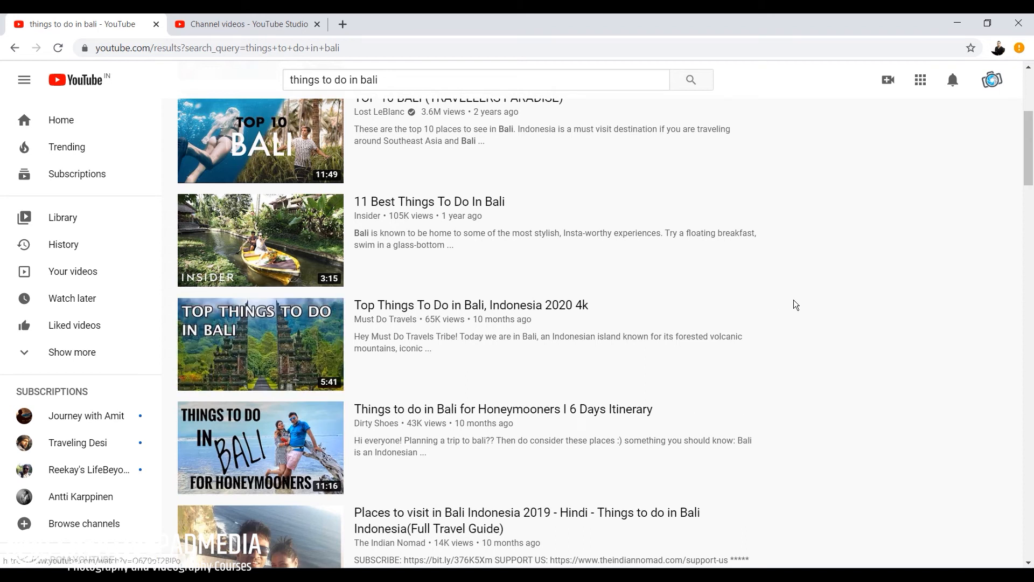
mouse_move(270, 328)
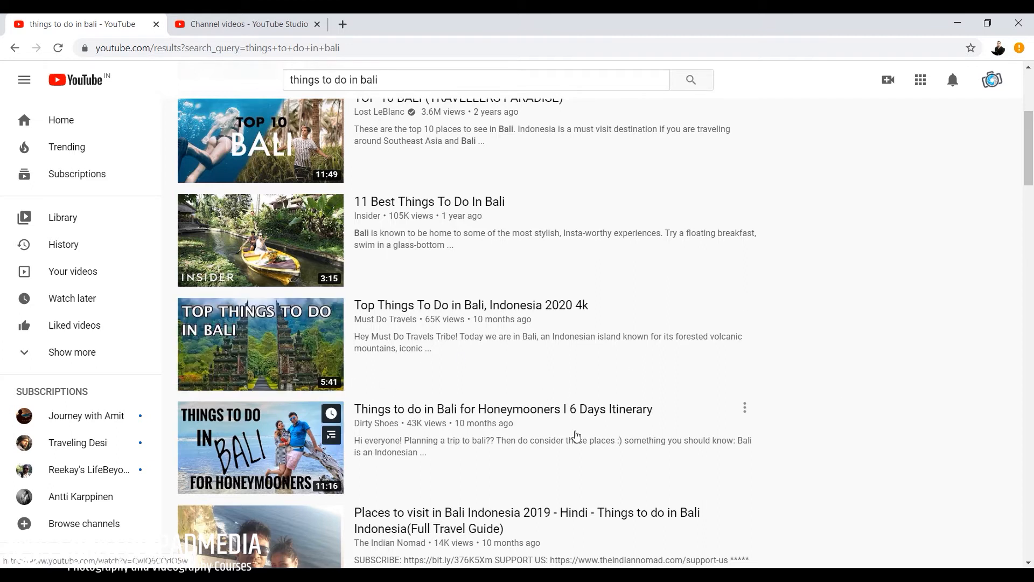
mouse_move(625, 384)
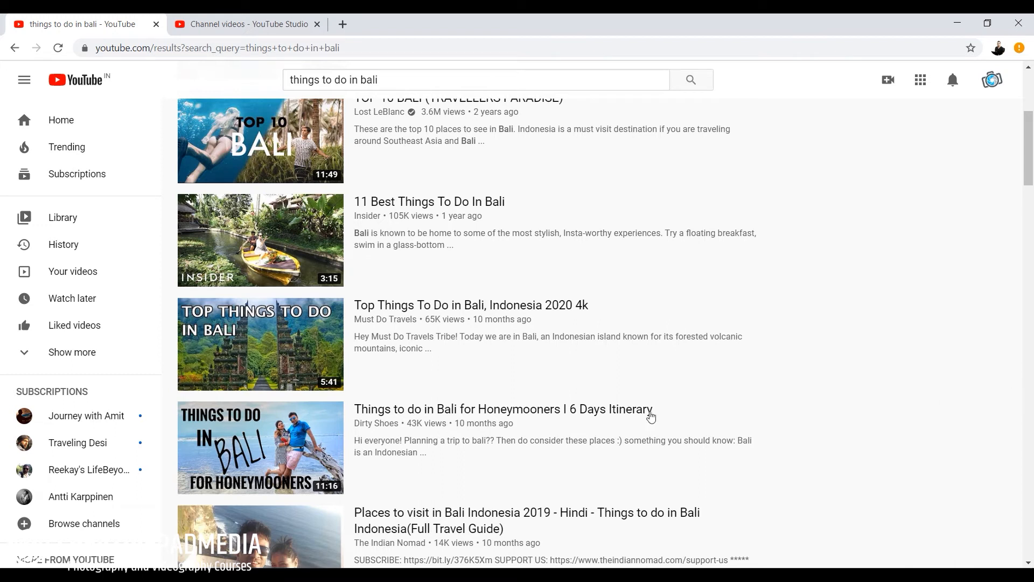
mouse_move(553, 383)
click(242, 24)
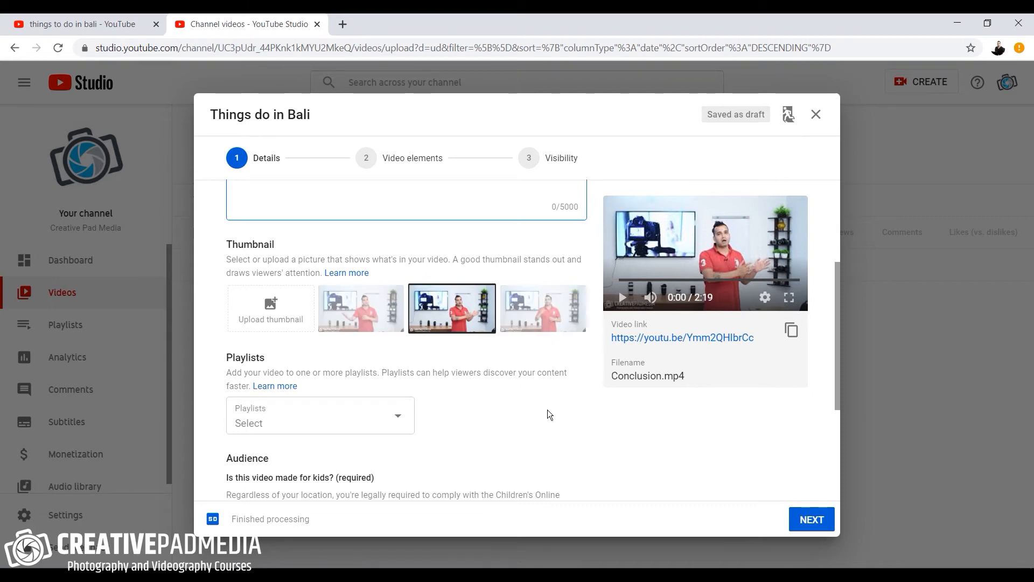
click(84, 23)
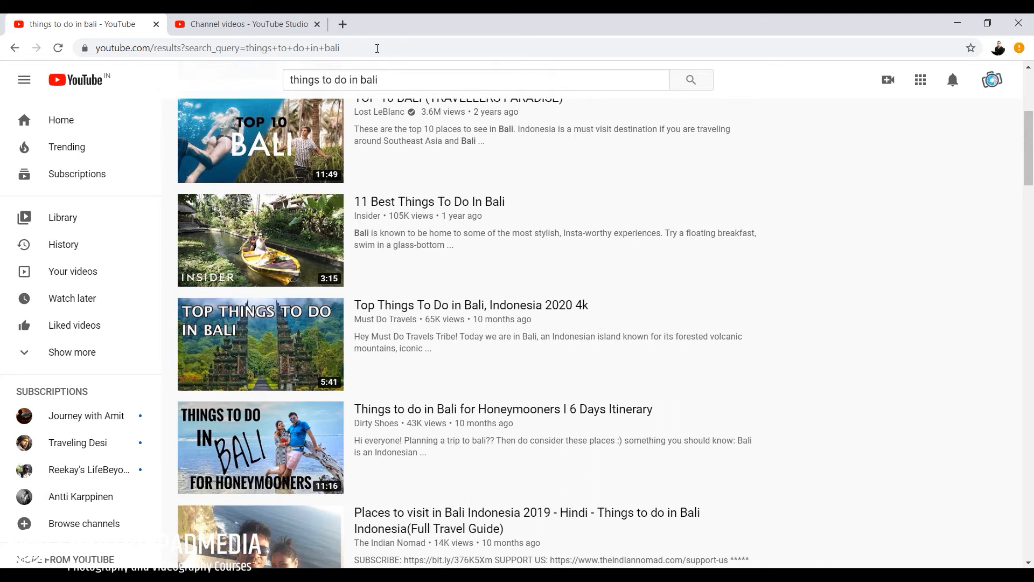
click(256, 24)
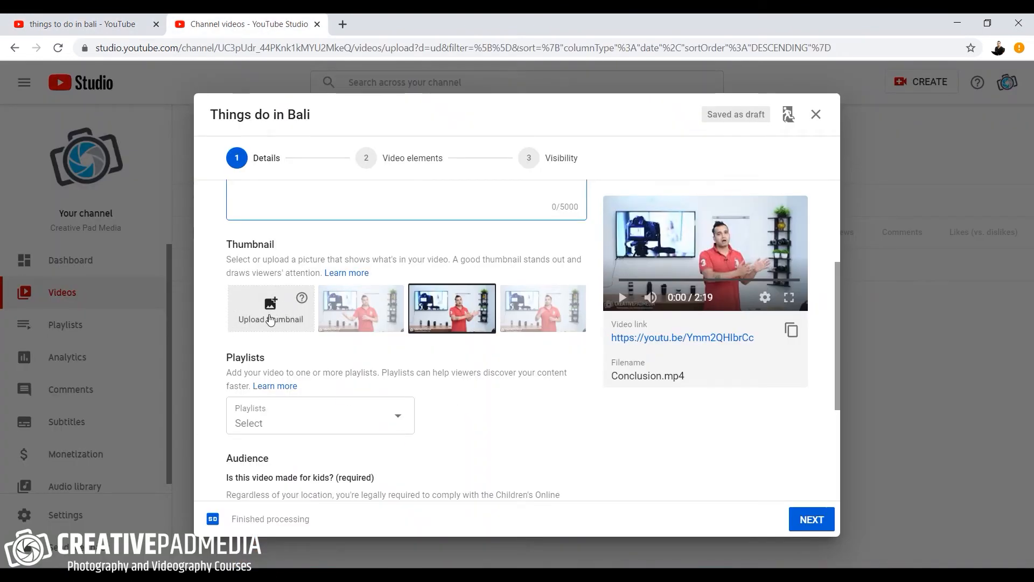
Review the video's title, description and thumbnail sections, and view the playlists available for it without selecting one.
scroll(501, 364, down, 2)
scroll(485, 355, up, 5)
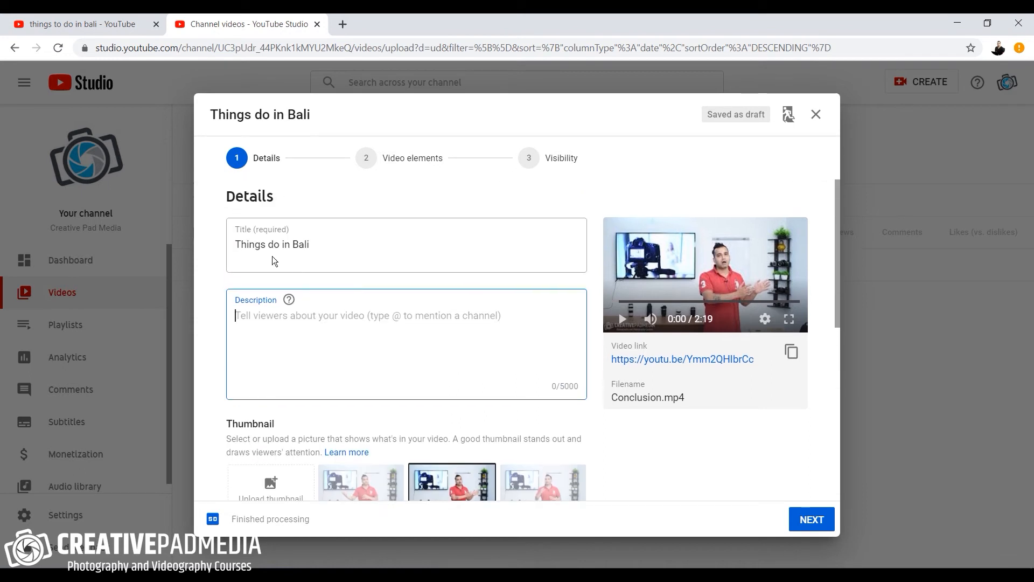
scroll(286, 256, down, 3)
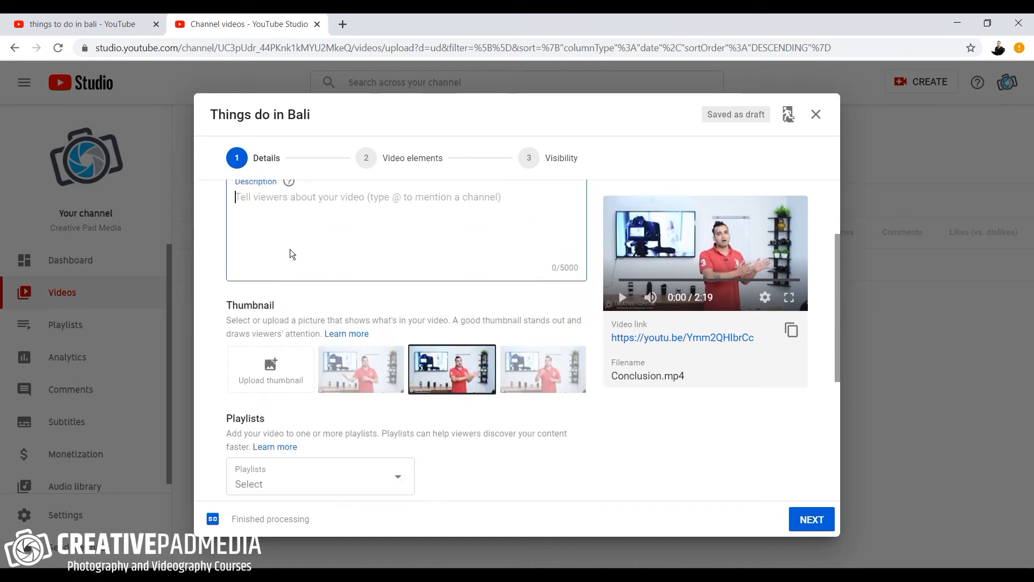
scroll(595, 357, up, 3)
scroll(595, 357, down, 3)
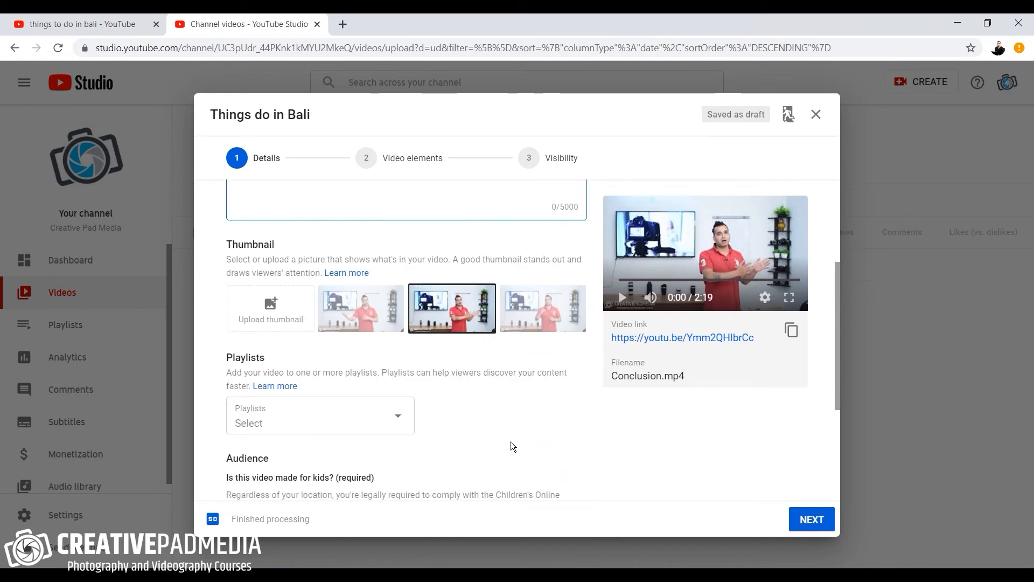
click(389, 416)
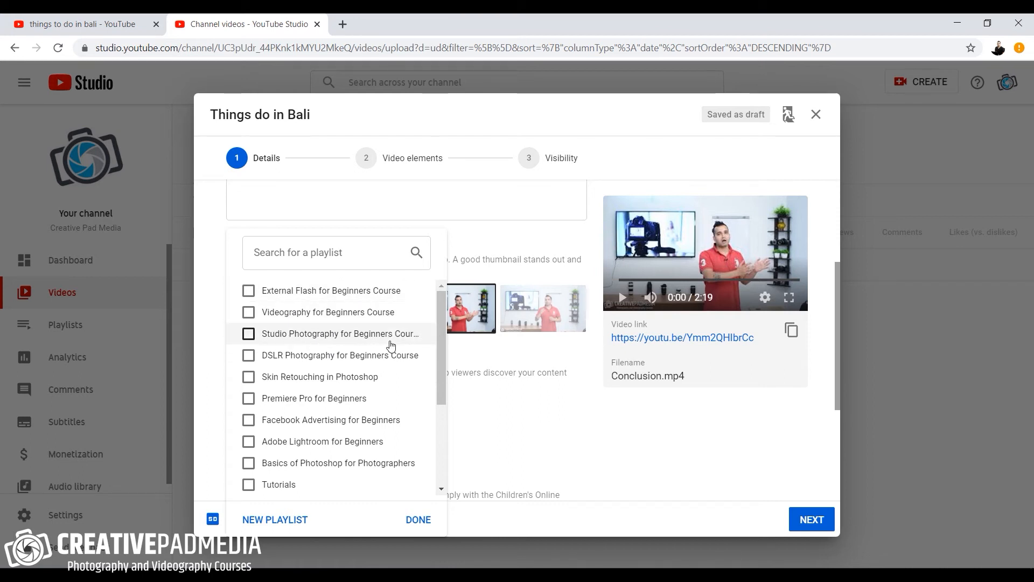
click(606, 435)
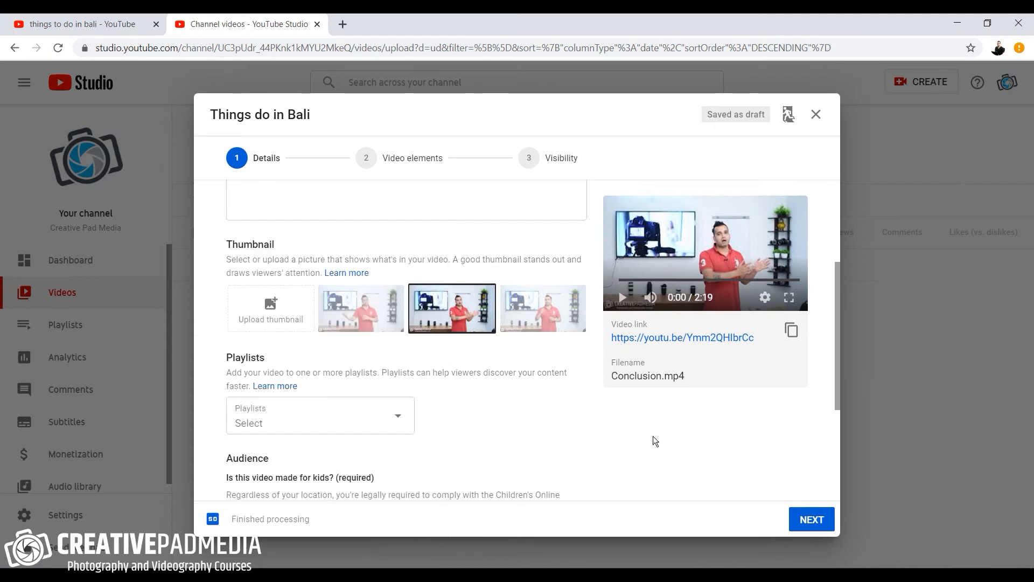
Reveal the additional video detail options and review the audience and paid promotion settings.
scroll(655, 440, down, 2)
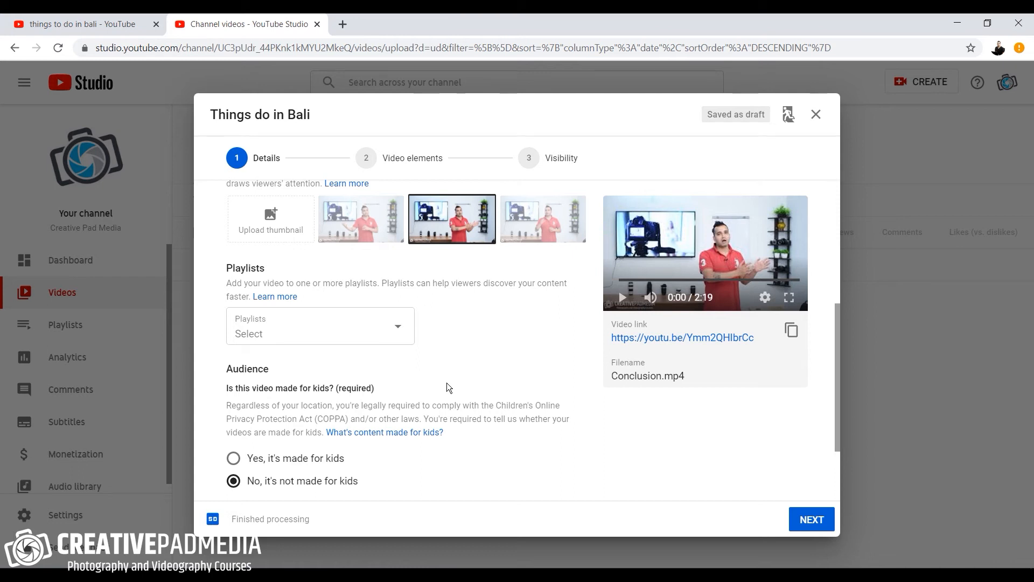
scroll(510, 461, down, 1)
scroll(510, 460, down, 2)
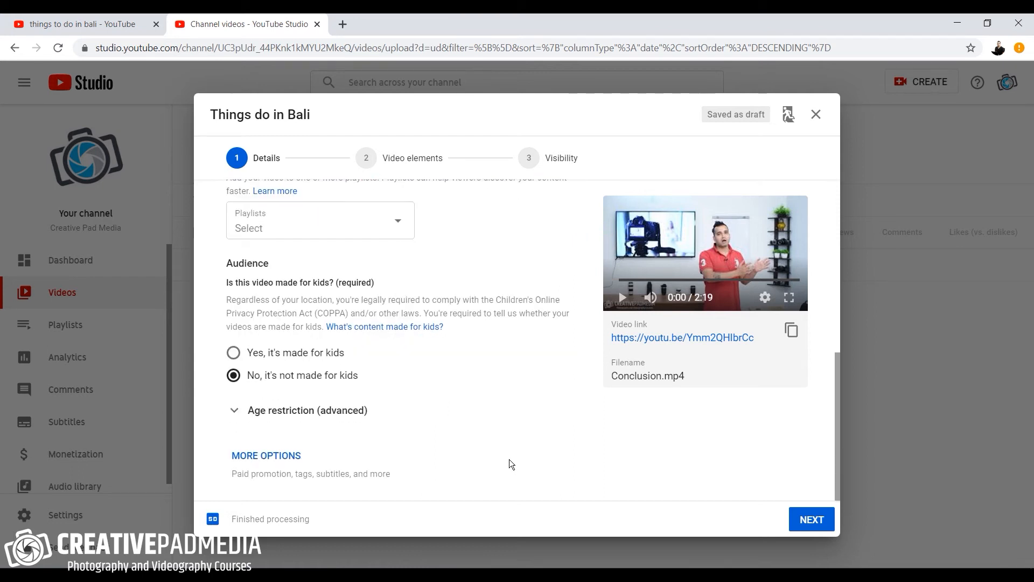
scroll(505, 437, up, 3)
scroll(506, 437, down, 3)
click(269, 455)
scroll(455, 446, down, 2)
scroll(455, 446, down, 4)
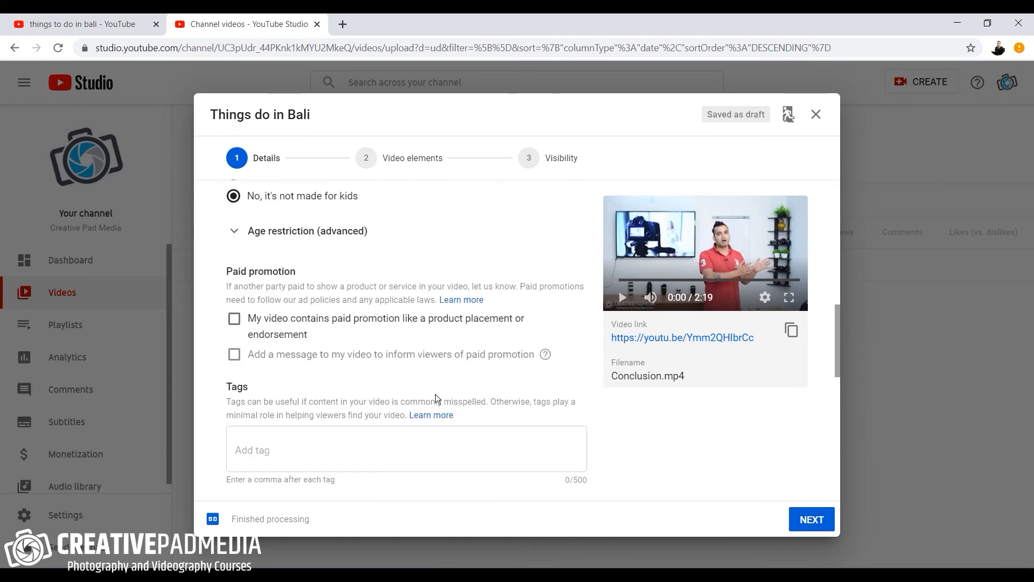
scroll(339, 316, up, 3)
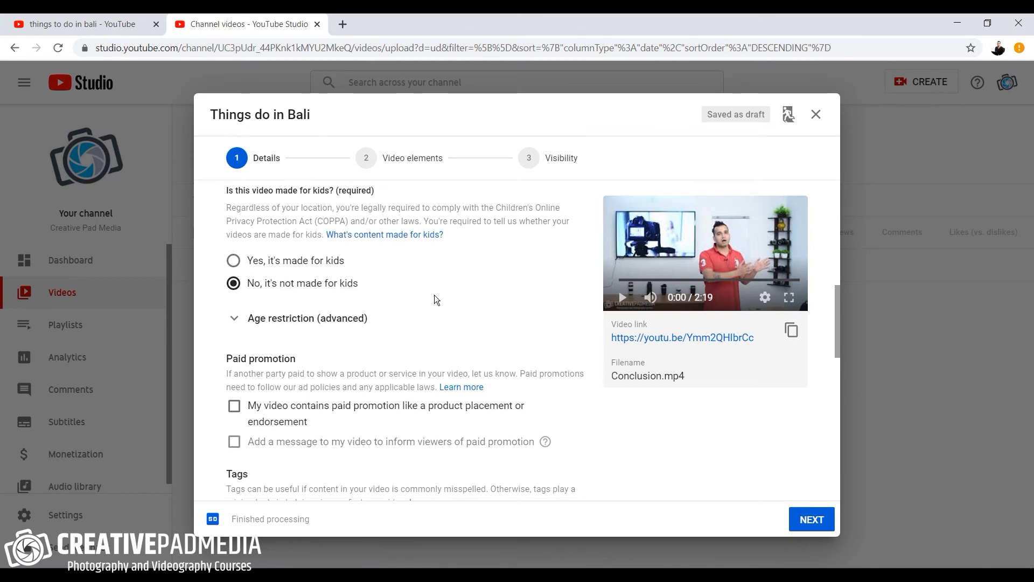
scroll(434, 301, down, 2)
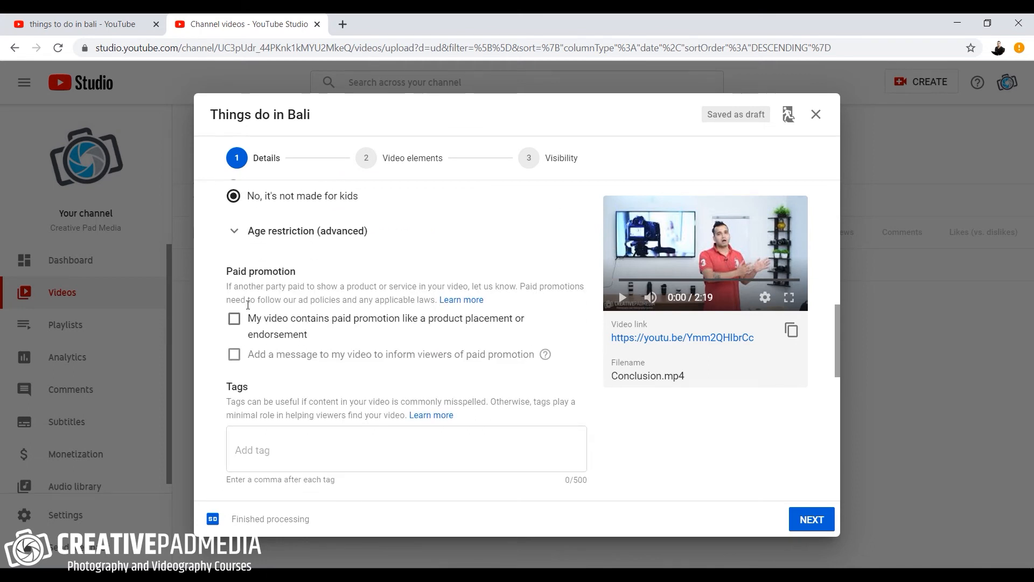
Add the tags "bali", "trip" and "travelling" to the video.
scroll(258, 274, down, 3)
click(270, 277)
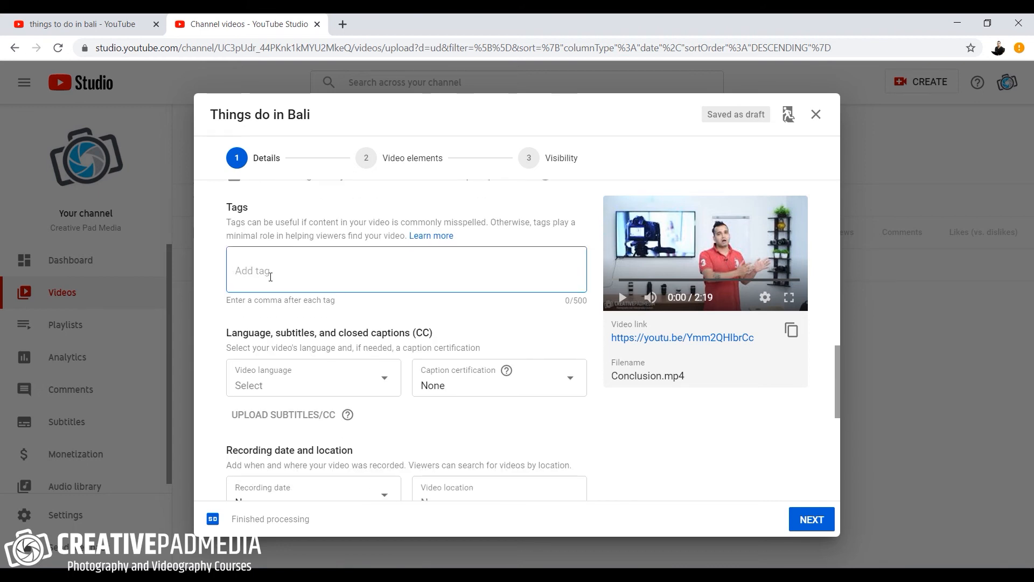
text(bali)
key(Return)
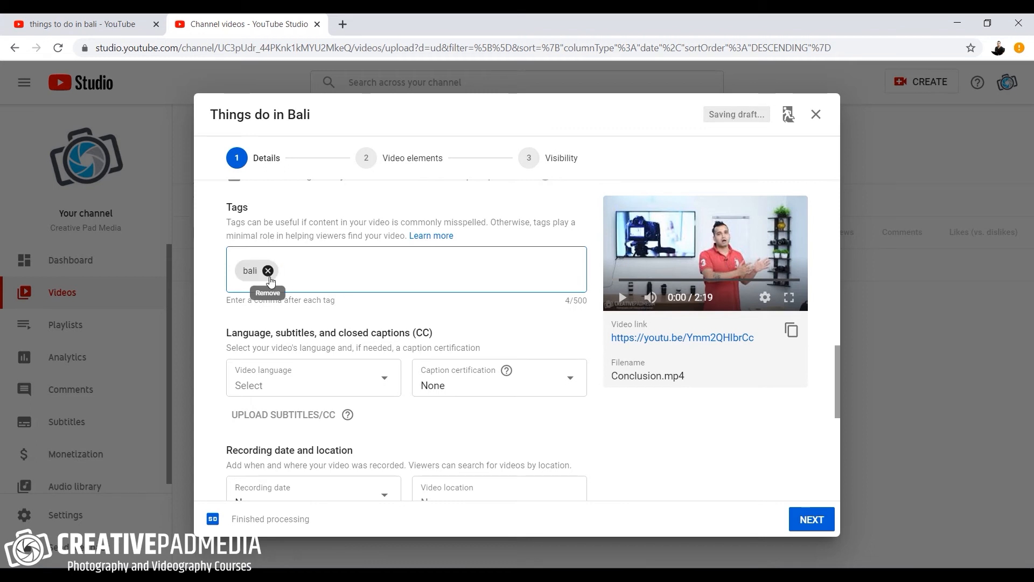
text(trip)
key(Return)
text(t)
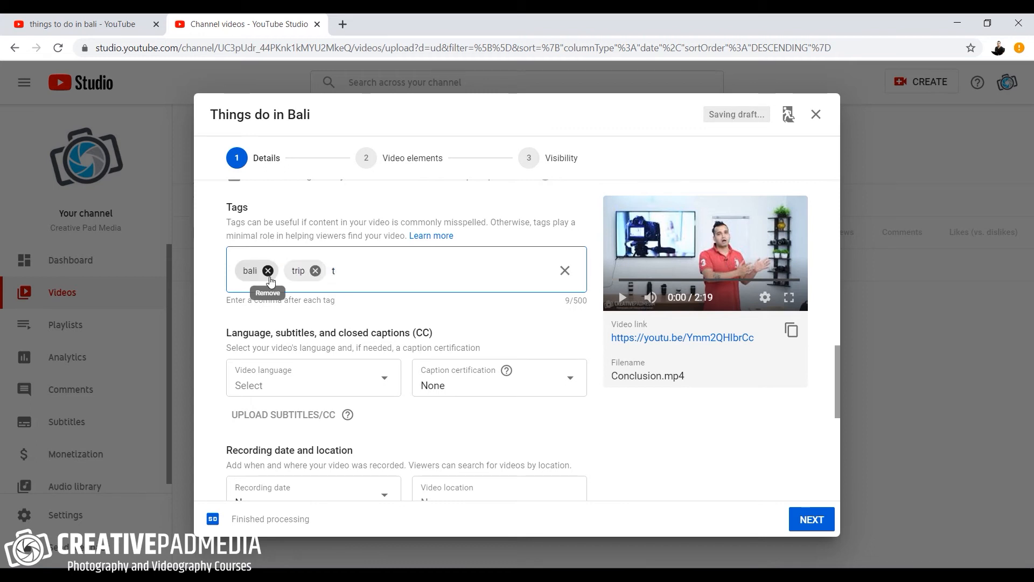
text(rva)
key(BackSpace)
text(avelling)
key(Return)
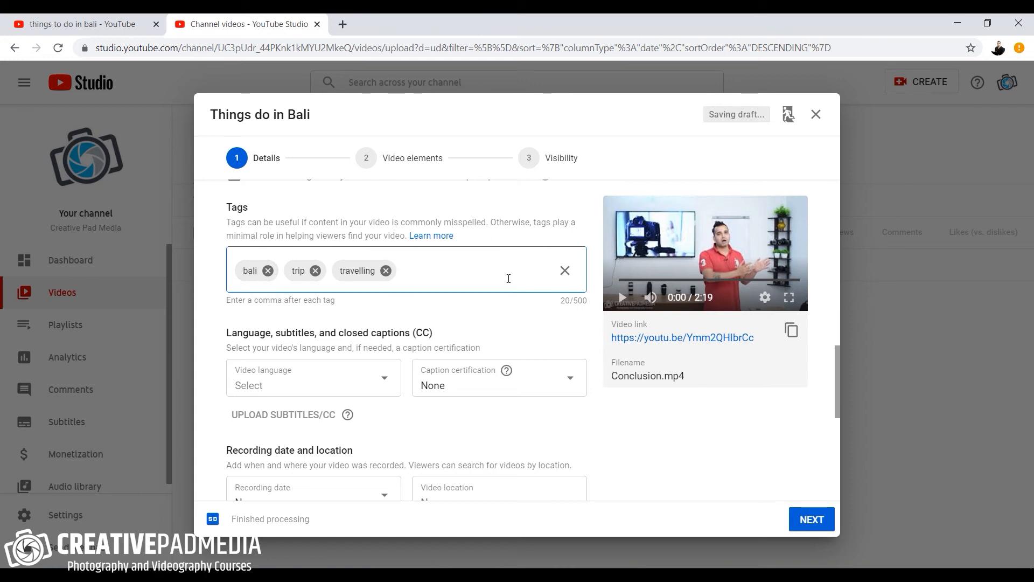
Set the video's category to Travel & Events.
scroll(621, 454, down, 2)
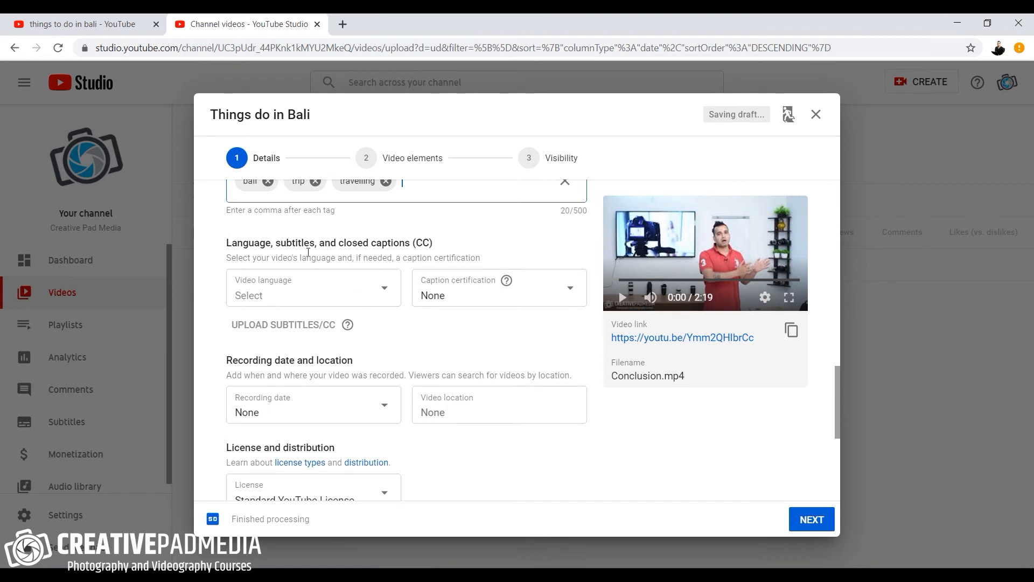
scroll(328, 329, down, 2)
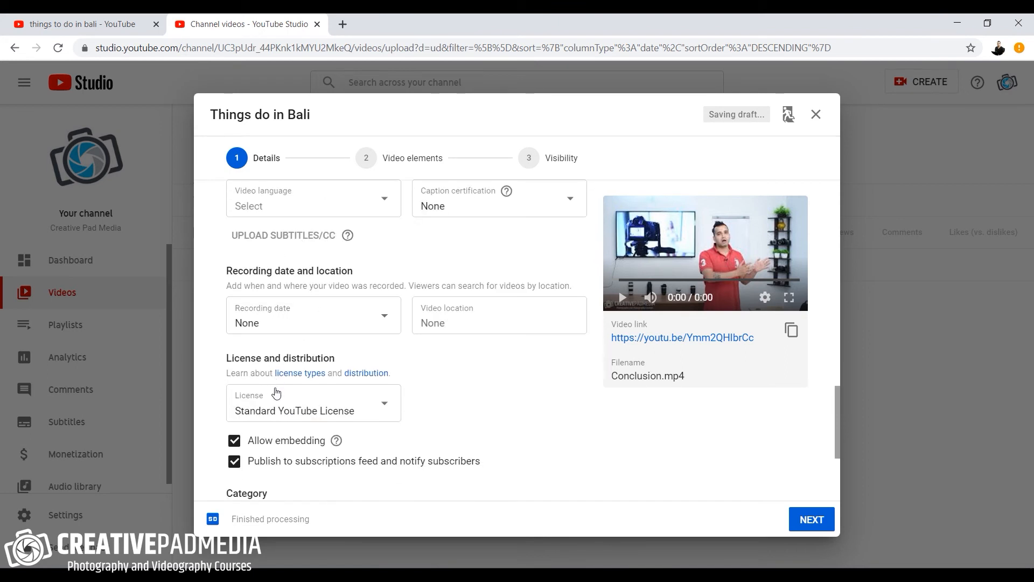
scroll(285, 377, down, 3)
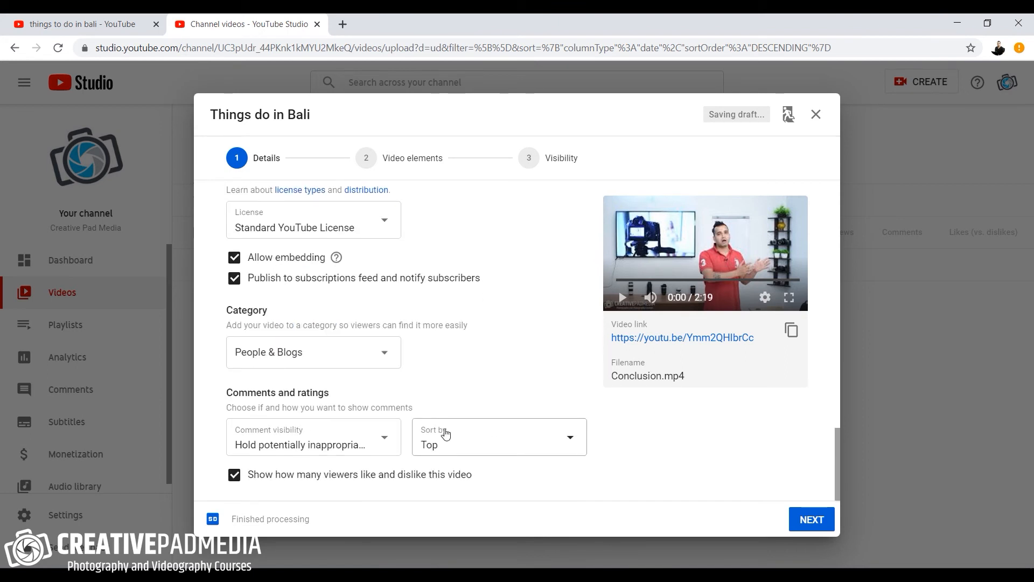
click(284, 354)
scroll(299, 254, down, 2)
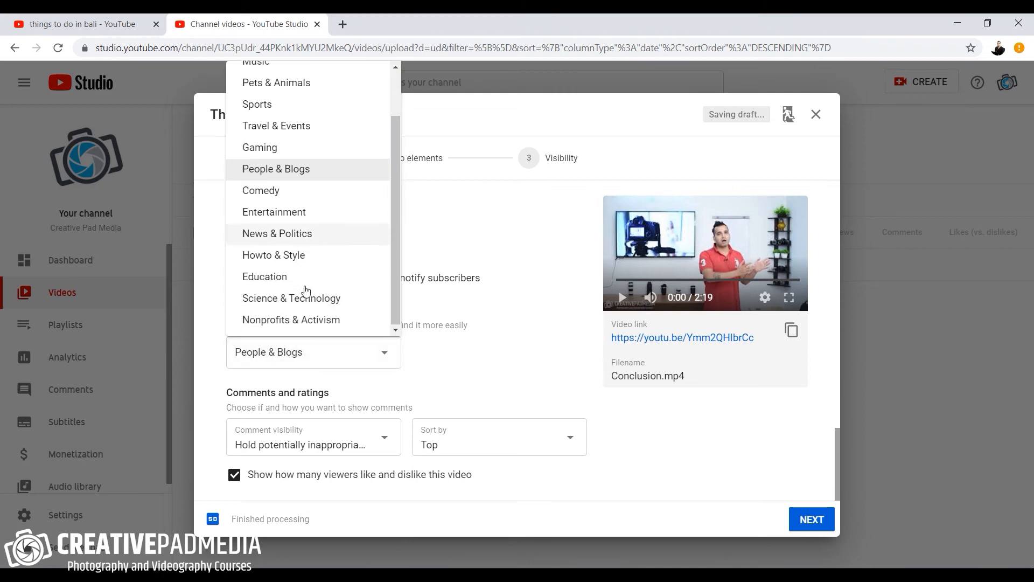
scroll(298, 267, up, 1)
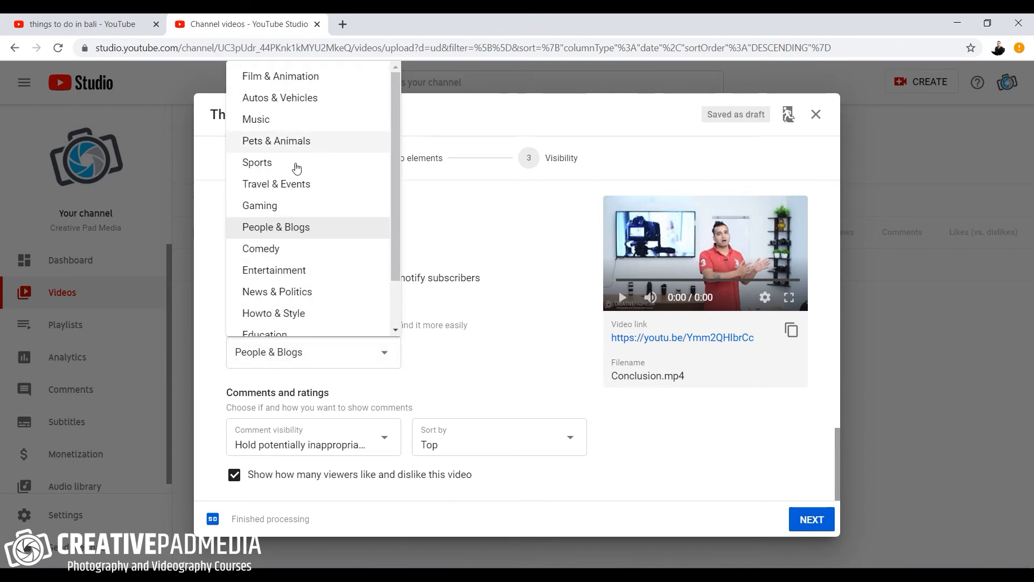
click(285, 185)
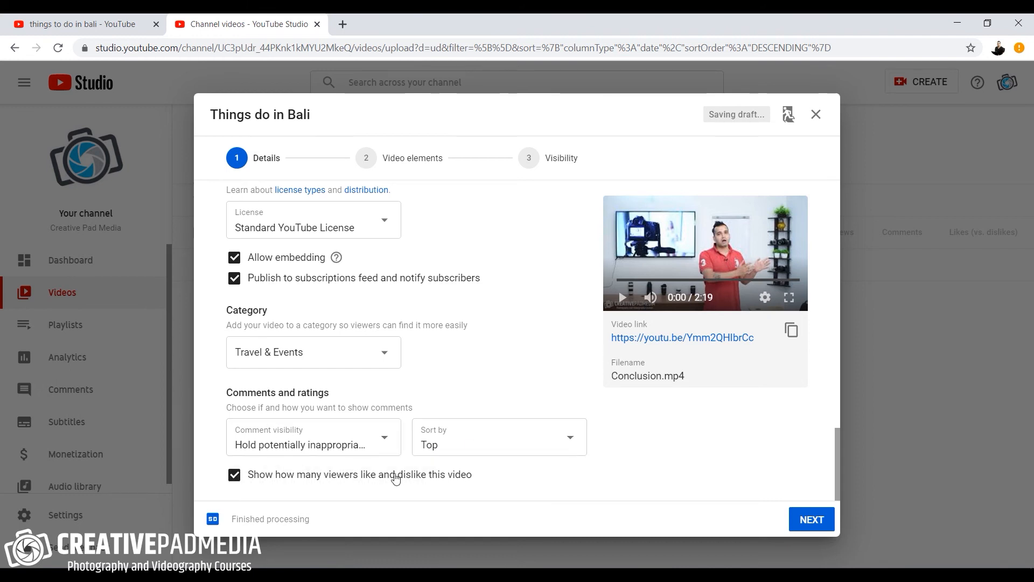
scroll(535, 313, up, 5)
scroll(536, 313, up, 3)
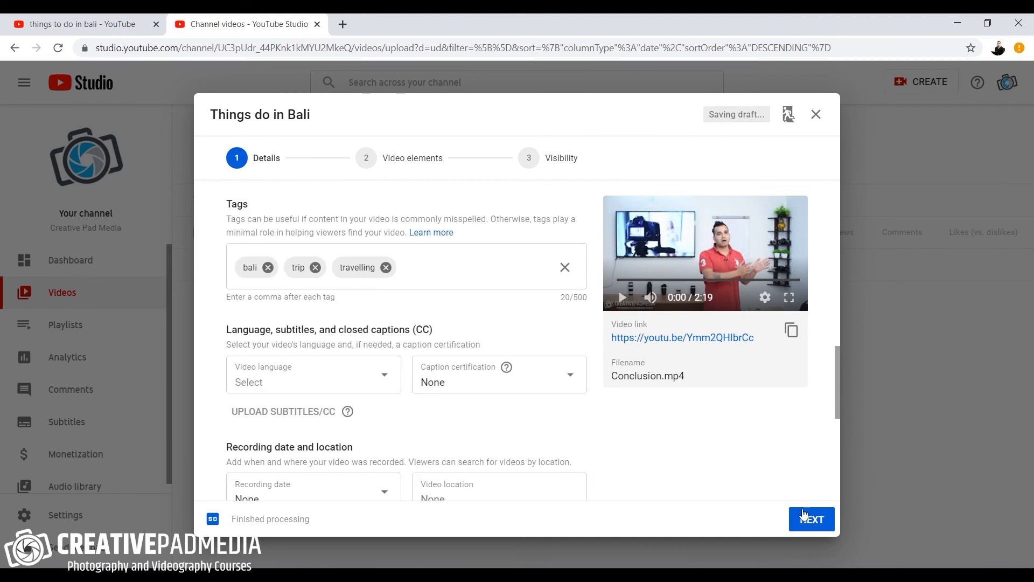
Proceed to the visibility settings without adding an end screen or cards, and set the video's visibility to Public.
click(805, 523)
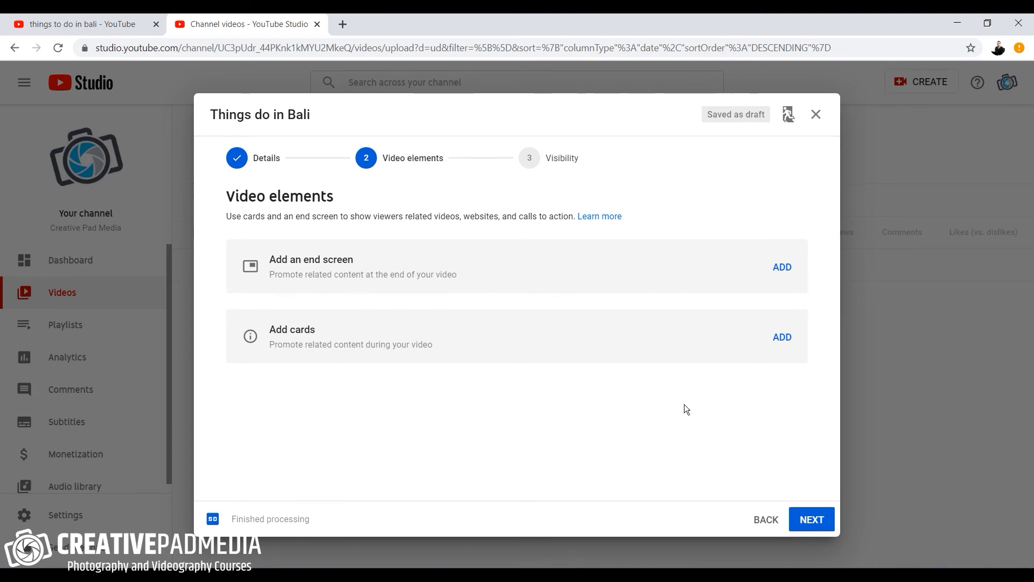
click(797, 519)
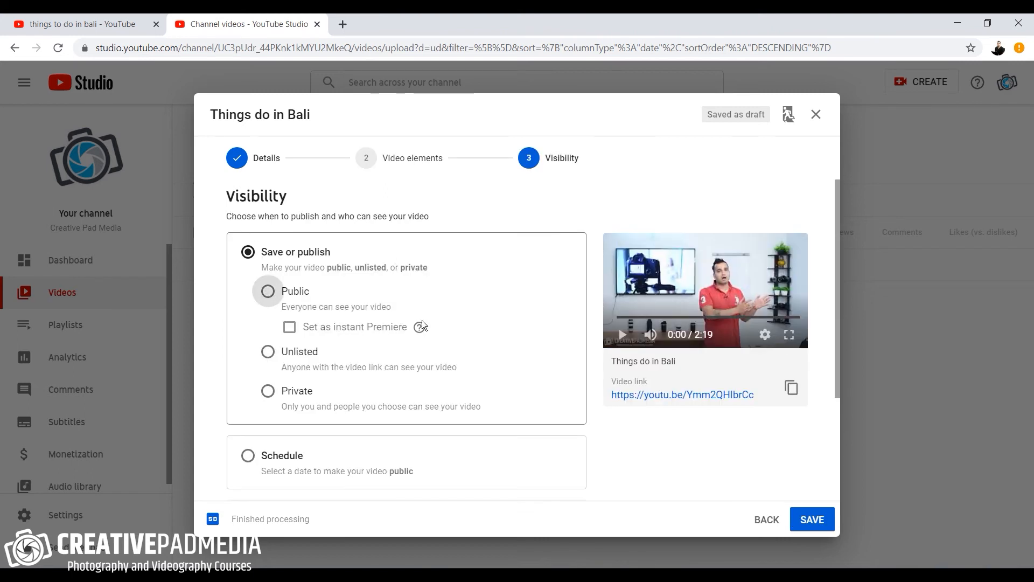
scroll(377, 302, down, 2)
scroll(347, 277, up, 2)
click(274, 357)
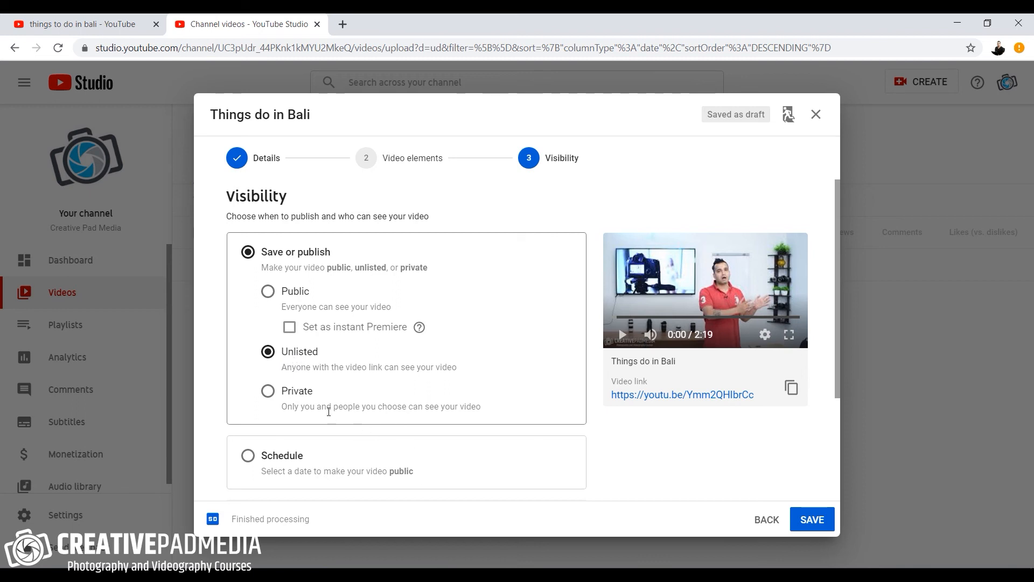
click(268, 293)
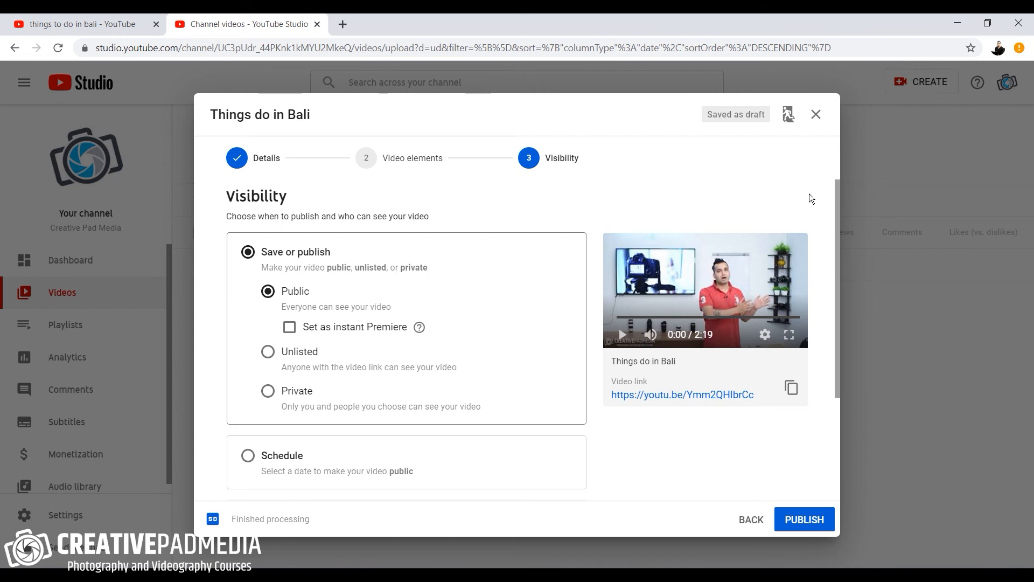
Switch to the YouTube search results for "things to do in bali" and examine the titles and thumbnails of the listed videos.
click(72, 25)
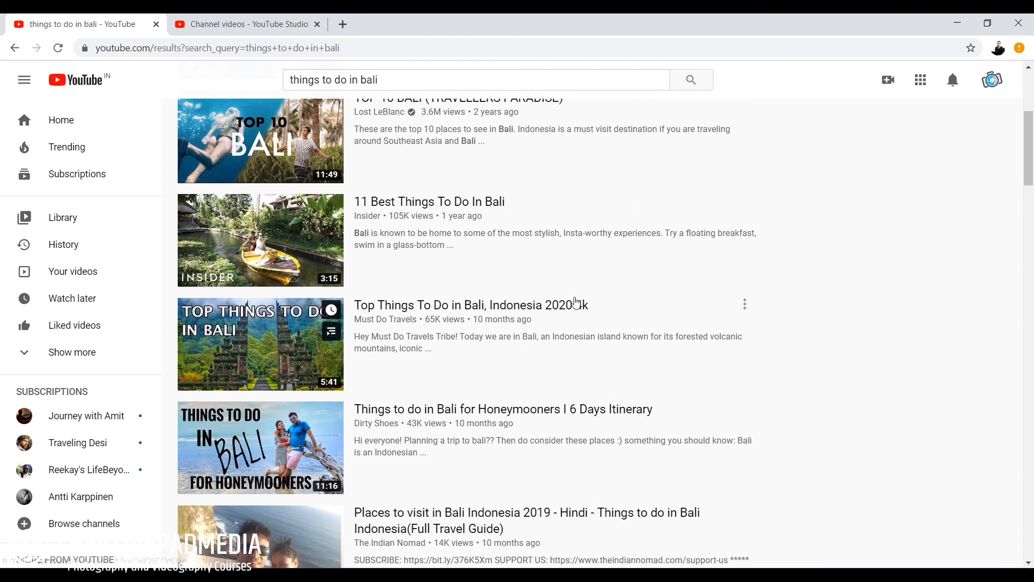
mouse_move(538, 263)
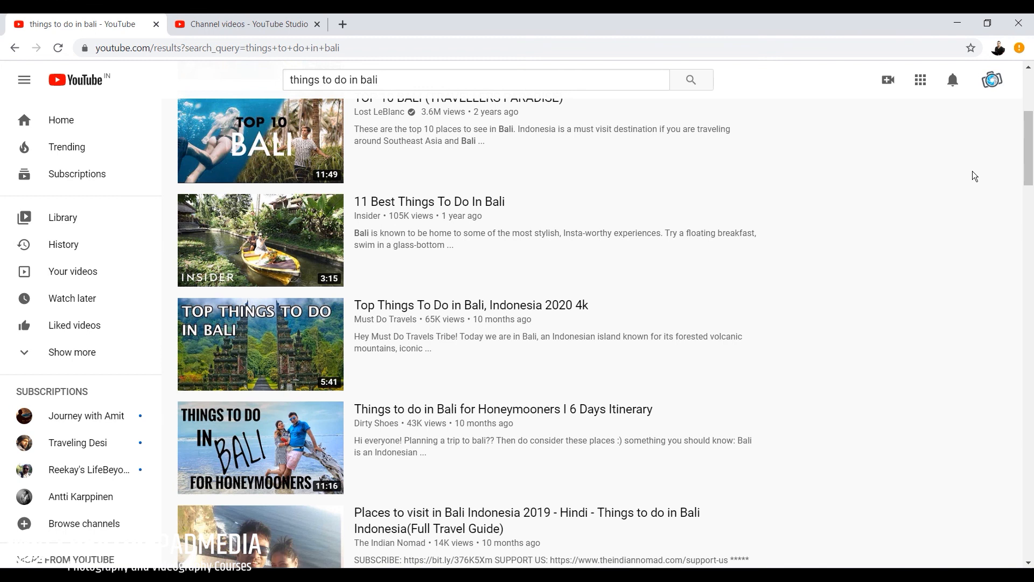
mouse_move(462, 229)
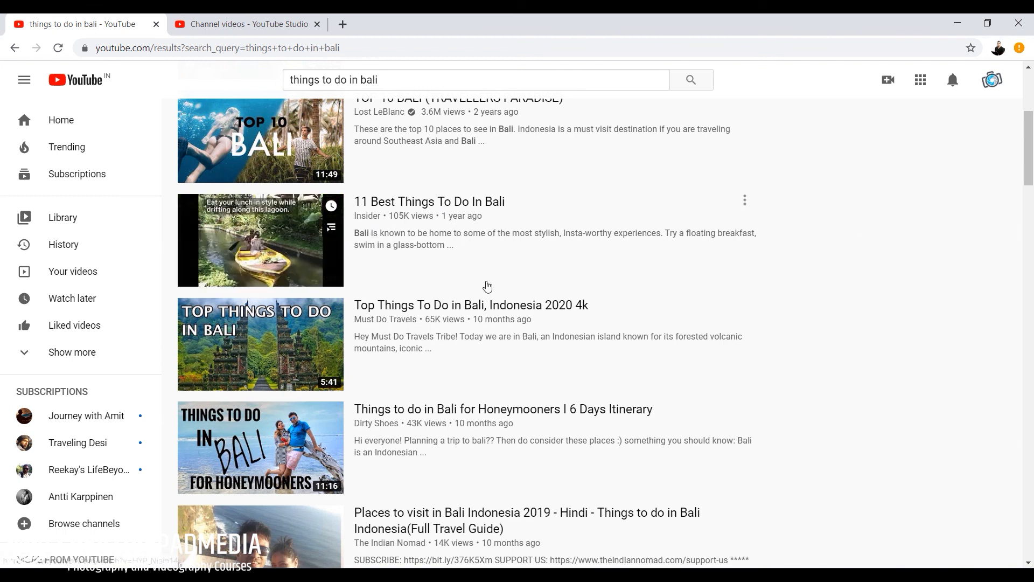